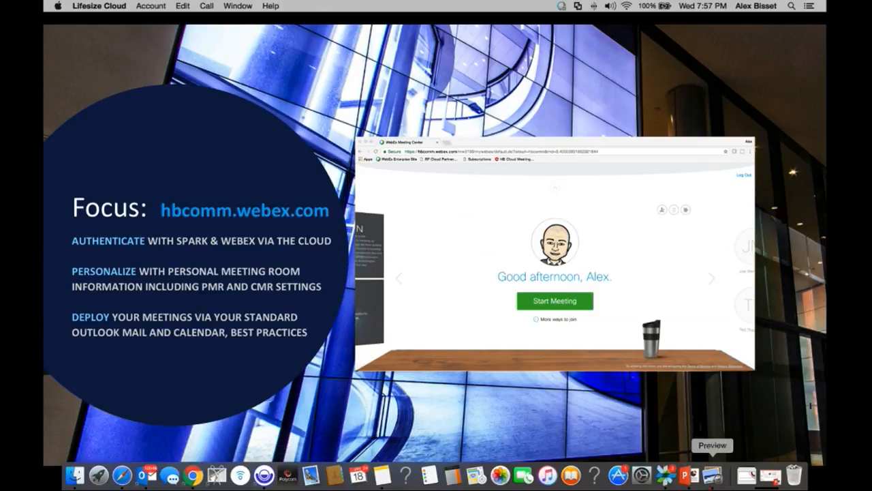
Step: Bring the hbcomm.webex.com focus slide up full screen in the PowerPoint slide show
{"action": "left_click", "coordinate": [693, 483]}
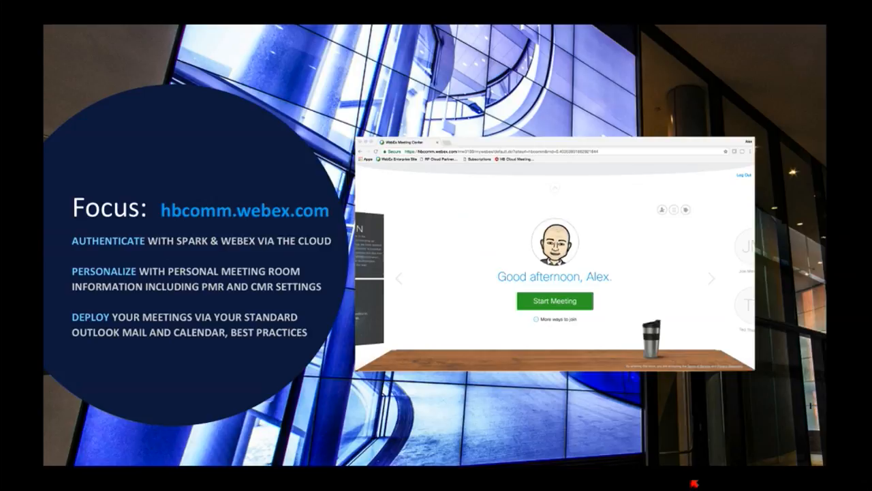
{"action": "key", "text": "super+Tab"}
Step: Open the Cisco Spark invitation in its own window and highlight the HB COMMUNICATIONS heading
{"action": "left_click", "coordinate": [304, 235]}
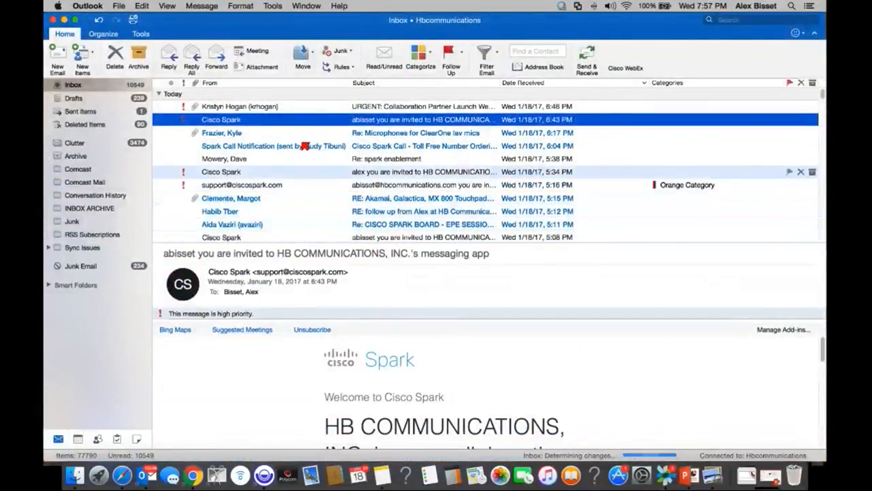
{"action": "scroll", "coordinate": [481, 413], "scroll_direction": "down", "scroll_amount": 3}
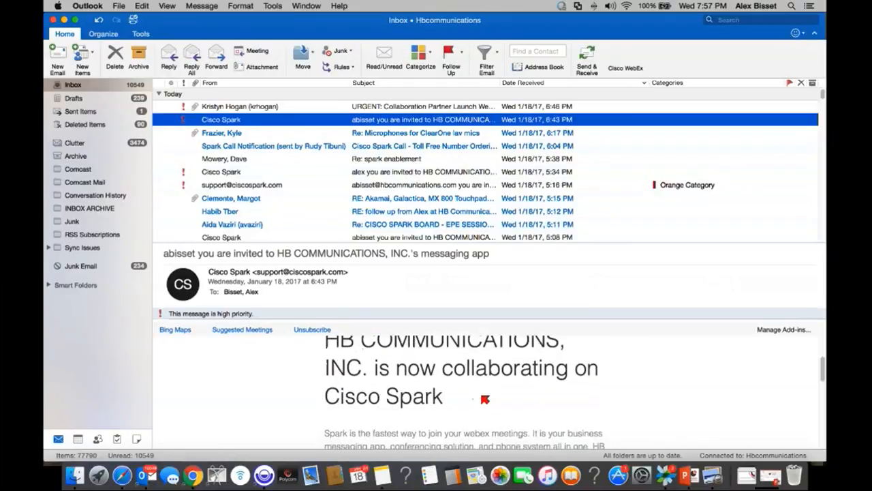
{"action": "double_click", "coordinate": [406, 120]}
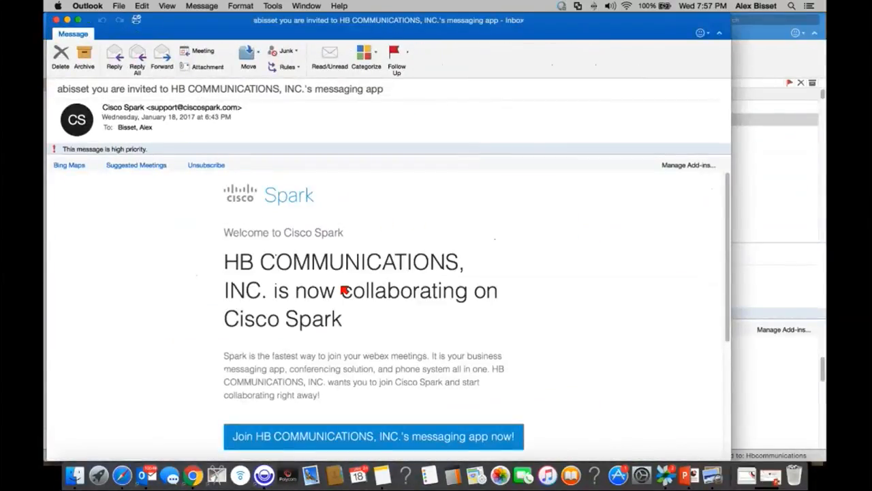
{"action": "left_click_drag", "start_coordinate": [224, 260], "coordinate": [375, 313]}
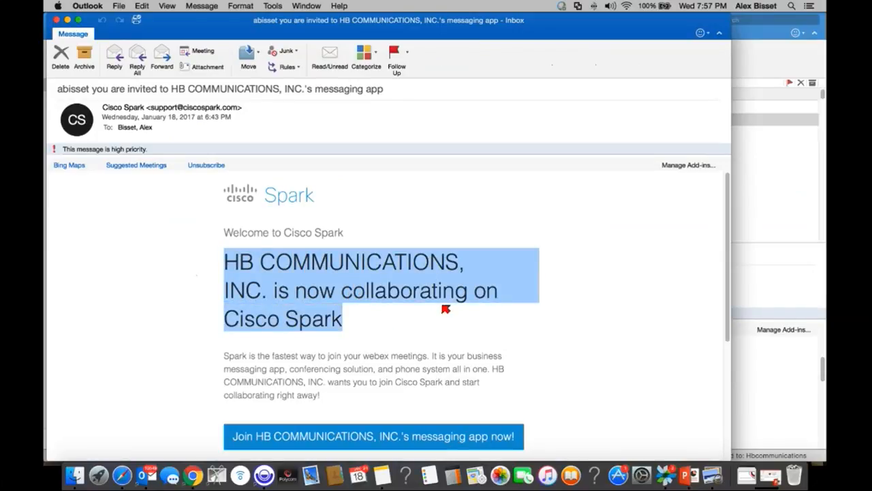
{"action": "scroll", "coordinate": [446, 311], "scroll_direction": "down", "scroll_amount": 3}
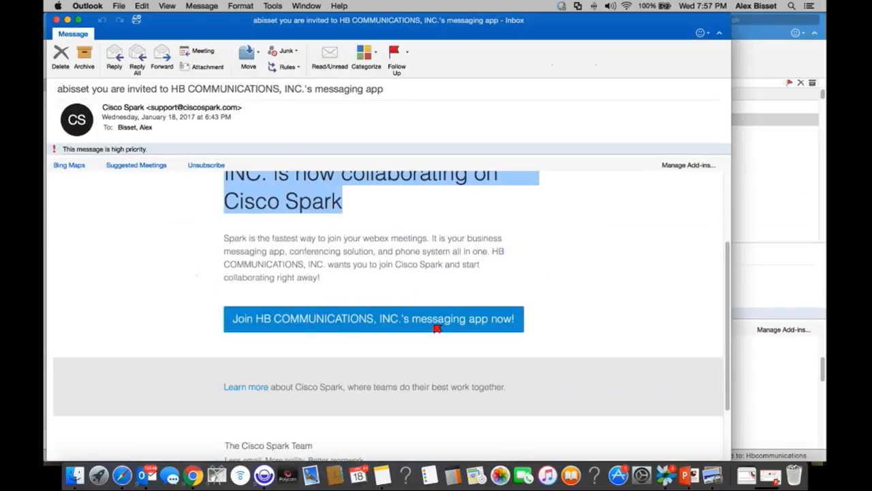
Step: Shrink the invitation window and return to the main Outlook window's Clutter folder
{"action": "double_click", "coordinate": [227, 28]}
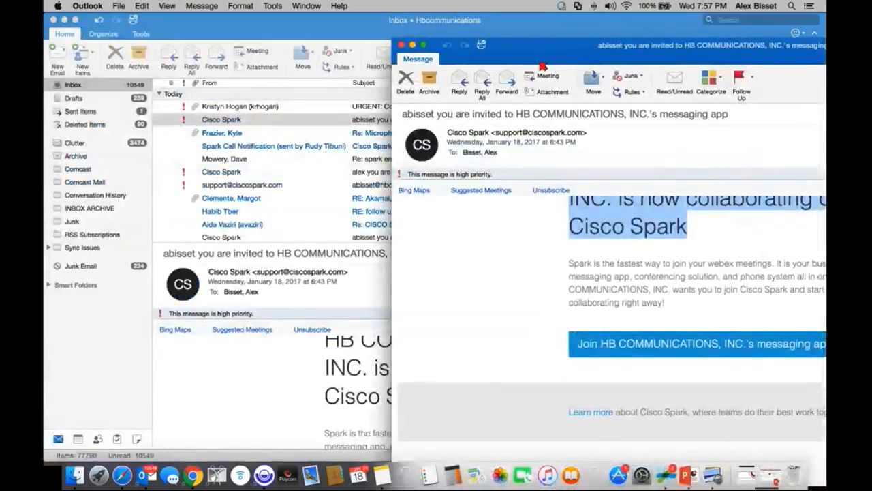
{"action": "left_click", "coordinate": [82, 144]}
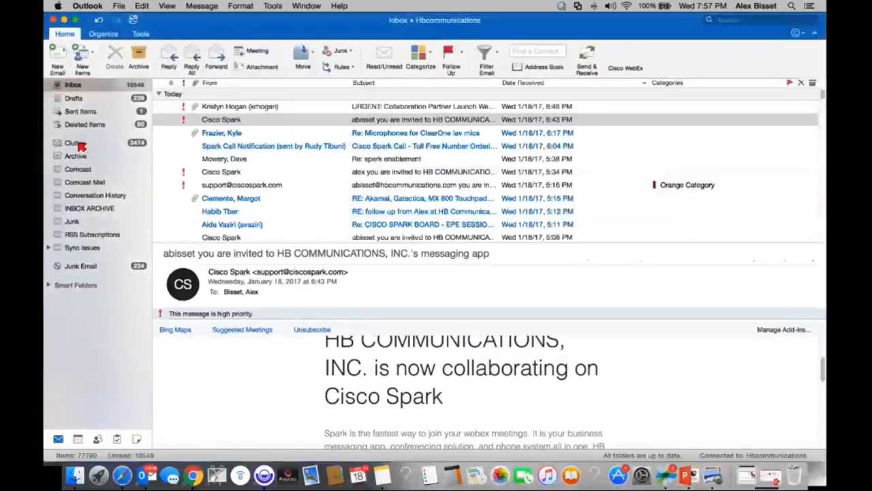
{"action": "left_click", "coordinate": [80, 143]}
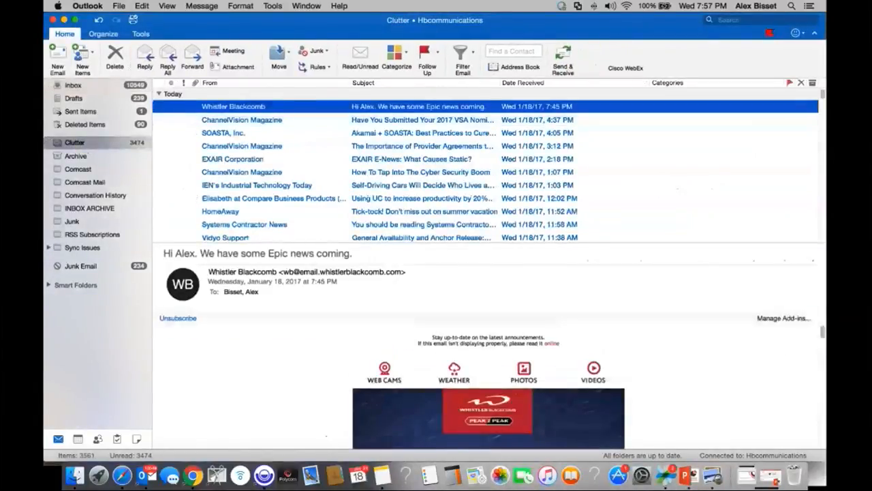
Step: Search Clutter for 'spark' and drag the Your Cisco Spark Account is Ready message to Inbox
{"action": "left_click", "coordinate": [759, 22]}
{"action": "type", "text": "spark"}
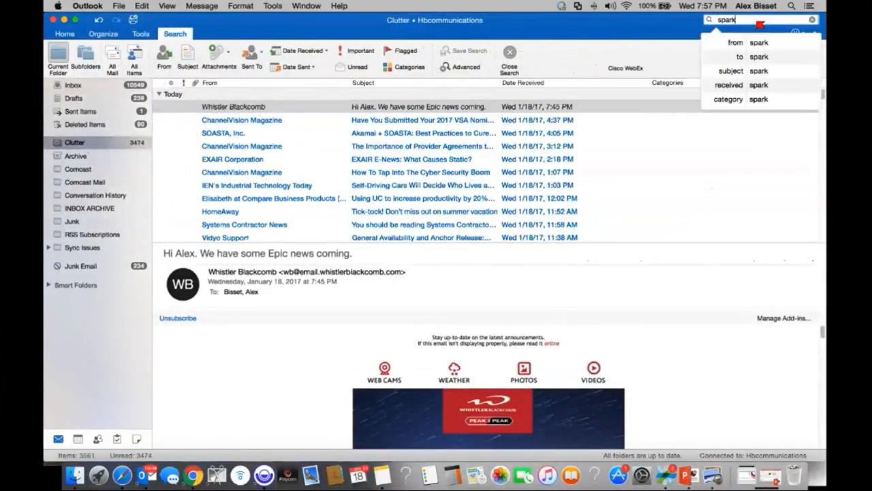
{"action": "key", "text": "Return"}
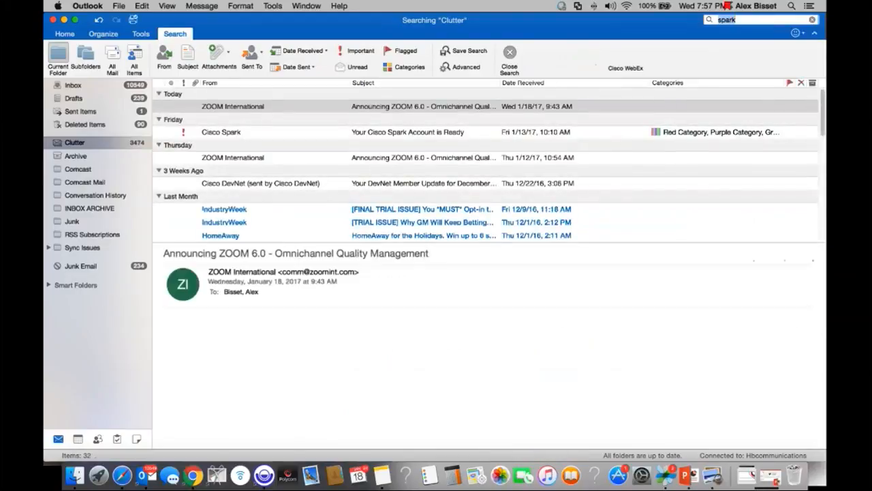
{"action": "left_click", "coordinate": [467, 134]}
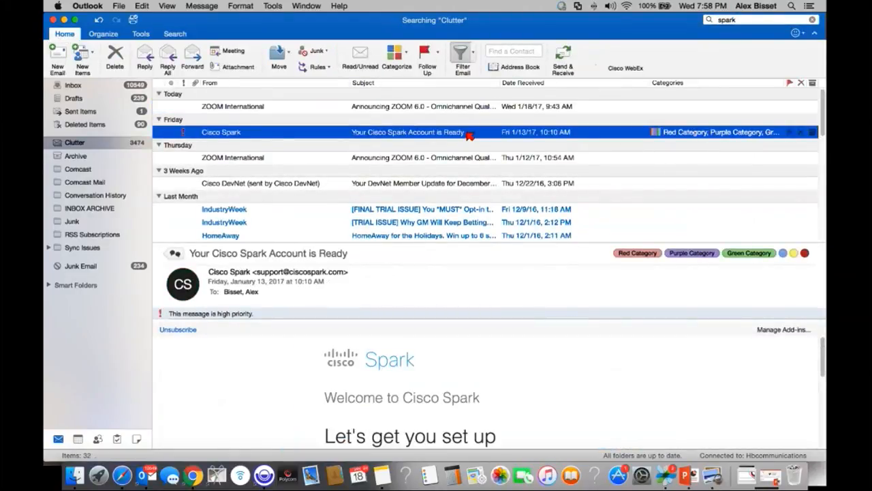
{"action": "left_click_drag", "start_coordinate": [467, 137], "coordinate": [126, 89]}
Step: From the Inbox invitation, follow Join HB COMMUNICATIONS to the Cisco Spark sign-in page in Safari
{"action": "left_click", "coordinate": [75, 85]}
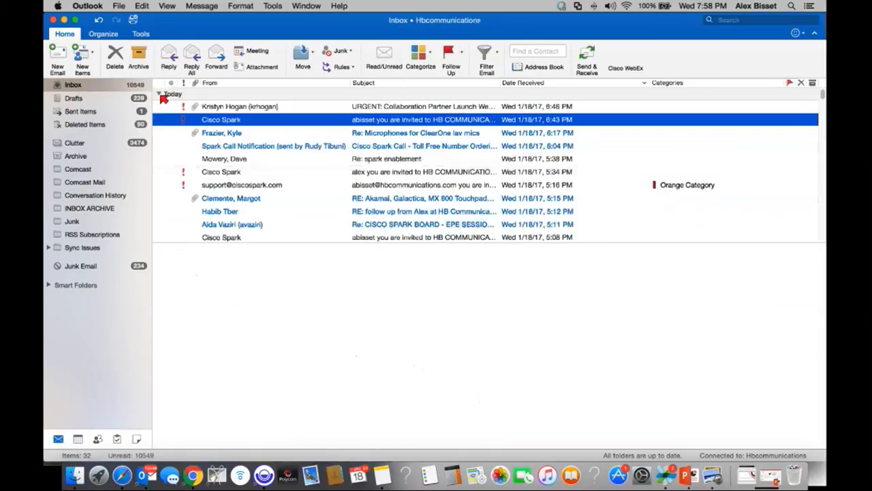
{"action": "scroll", "coordinate": [522, 409], "scroll_direction": "down", "scroll_amount": 10}
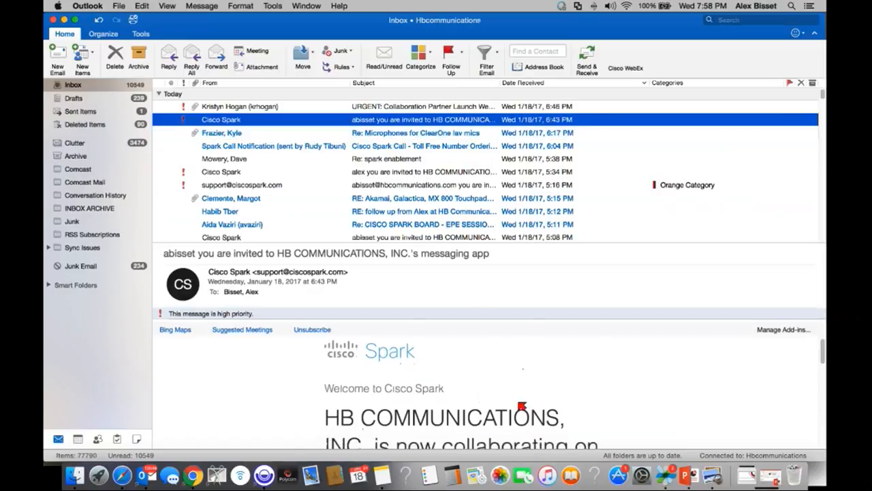
{"action": "scroll", "coordinate": [524, 391], "scroll_direction": "up", "scroll_amount": 5}
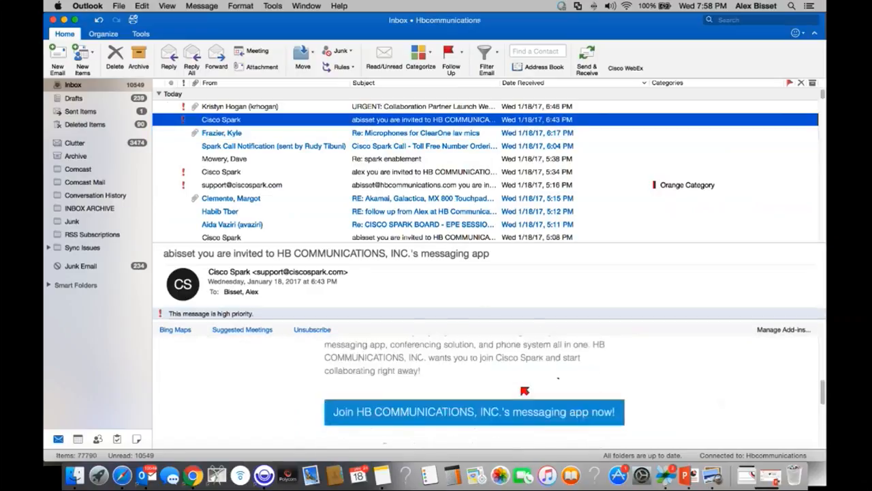
{"action": "left_click", "coordinate": [516, 413]}
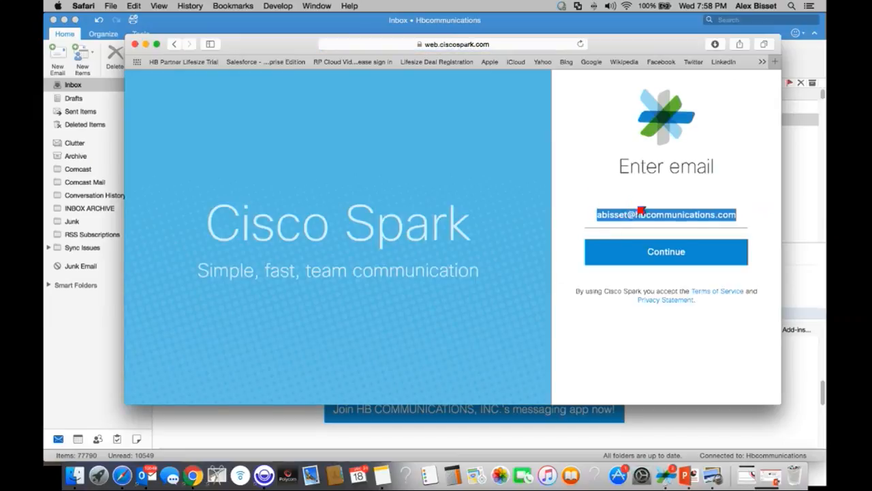
Step: Submit the prefilled e-mail on the Spark sign-in page for verification, then return to Outlook
{"action": "left_click", "coordinate": [666, 253]}
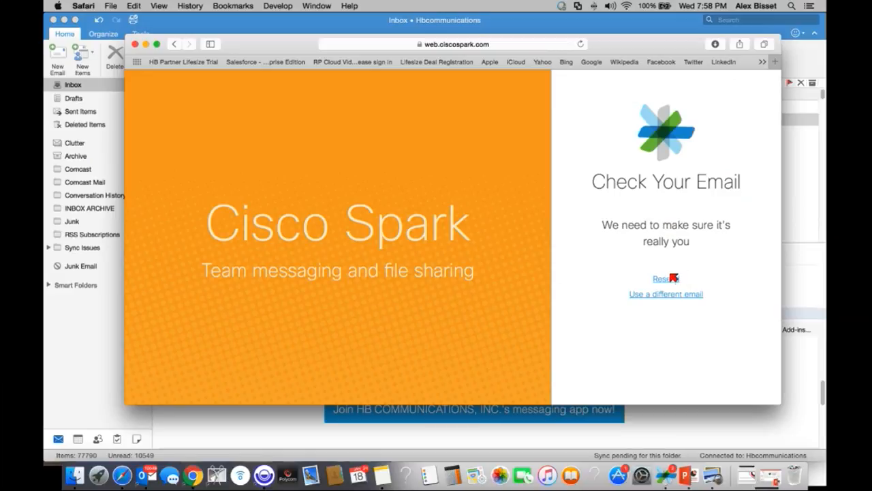
{"action": "key", "text": "super+Tab"}
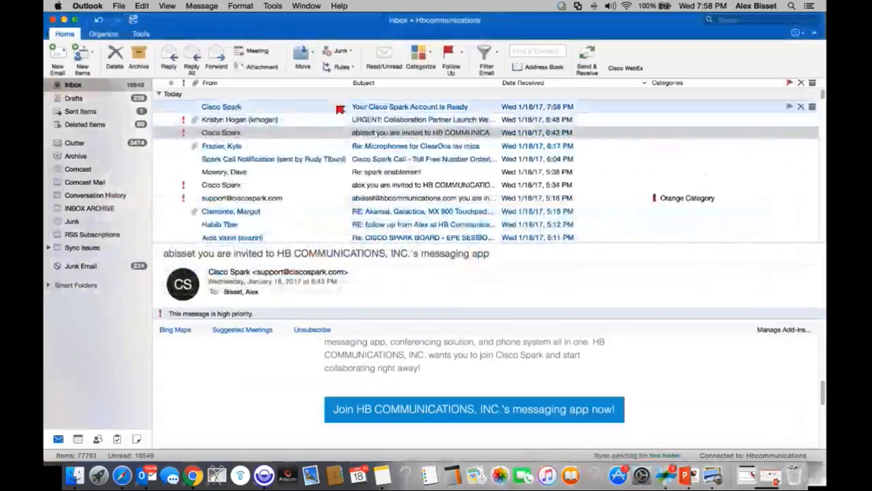
Step: Open the new account-ready email and follow Set your Password to the Create a new password page
{"action": "left_click", "coordinate": [275, 111]}
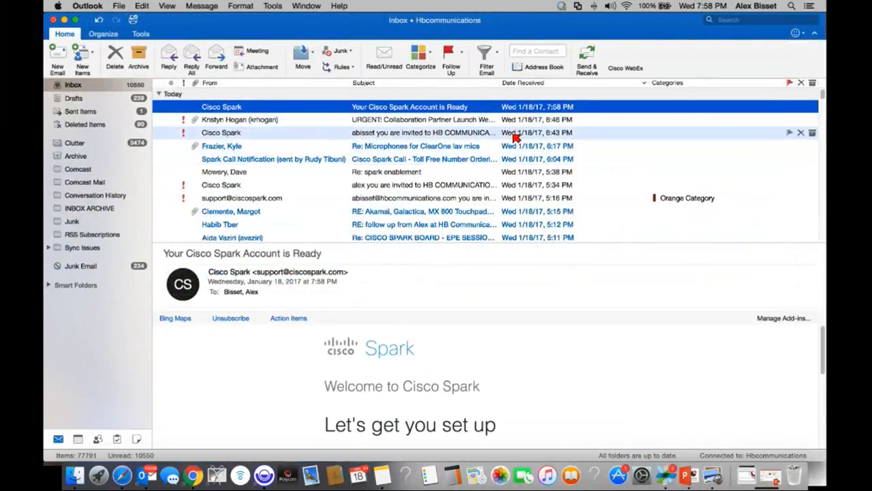
{"action": "scroll", "coordinate": [520, 379], "scroll_direction": "down", "scroll_amount": 2}
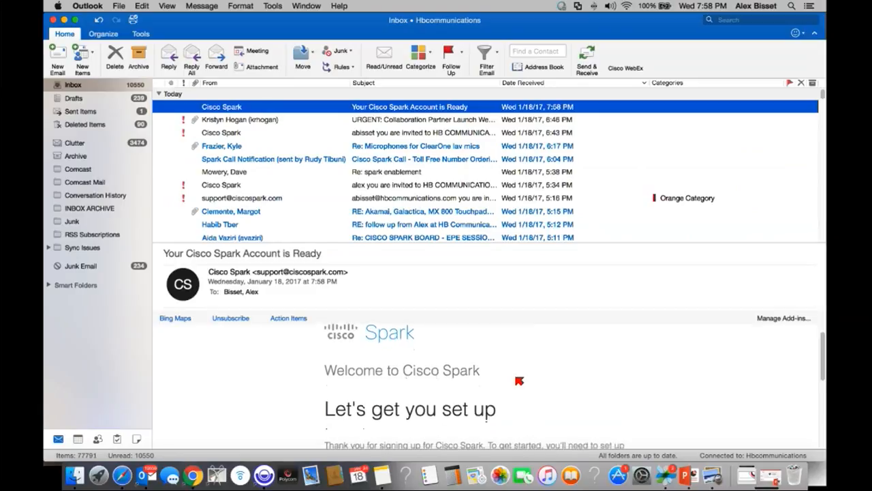
{"action": "double_click", "coordinate": [441, 106]}
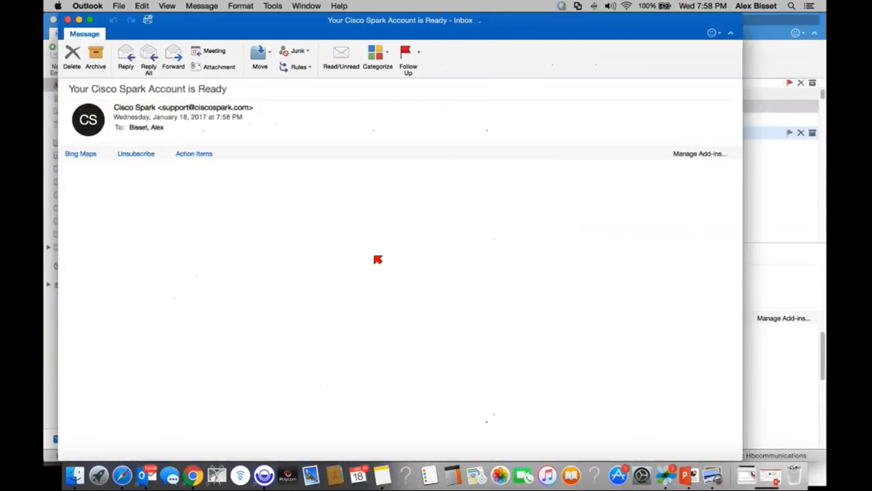
{"action": "left_click", "coordinate": [295, 345]}
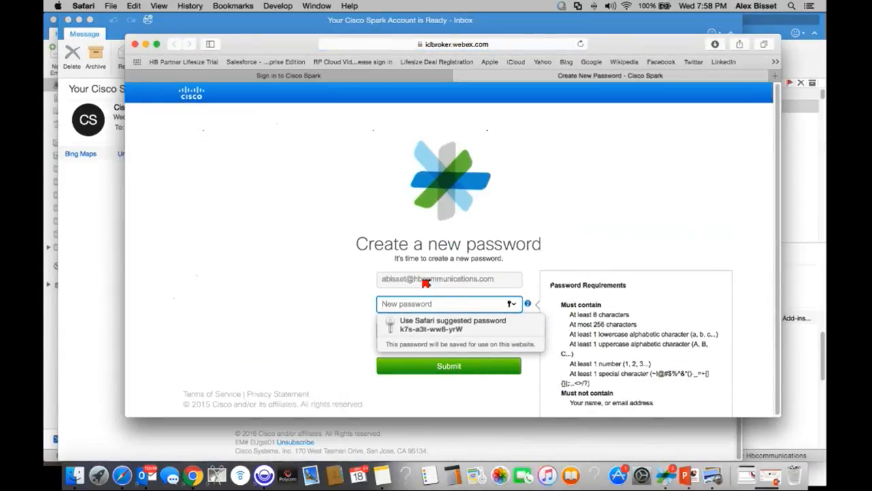
Step: Enter and confirm a new Cisco Spark password, submit it, and save it in Safari
{"action": "left_click", "coordinate": [421, 305]}
{"action": "left_click", "coordinate": [422, 307]}
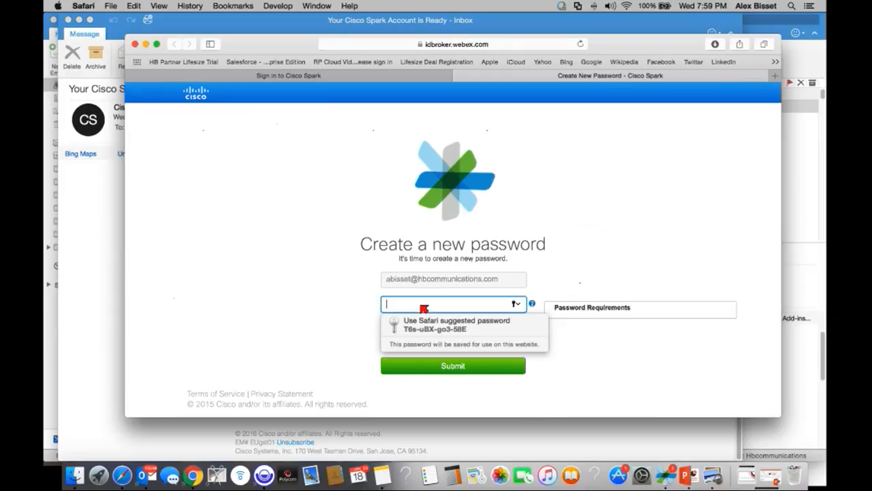
{"action": "type", "text": "••"}
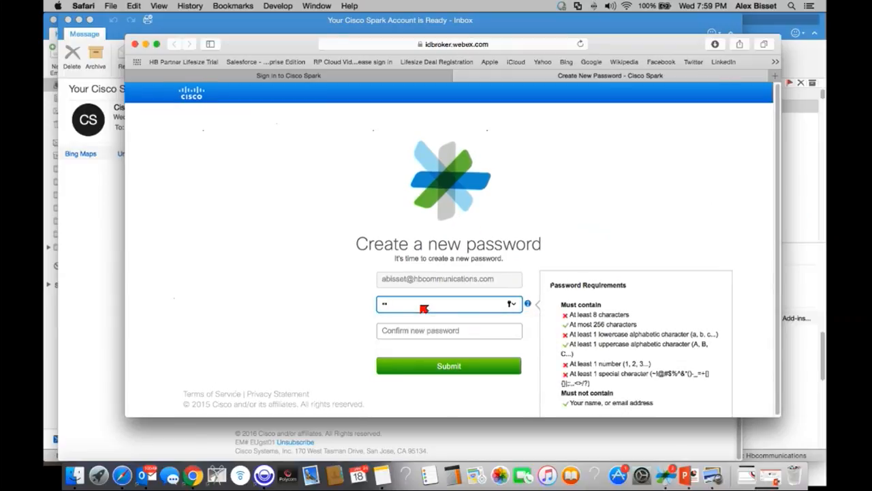
{"action": "type", "text": "•••••••"}
{"action": "left_click", "coordinate": [429, 332]}
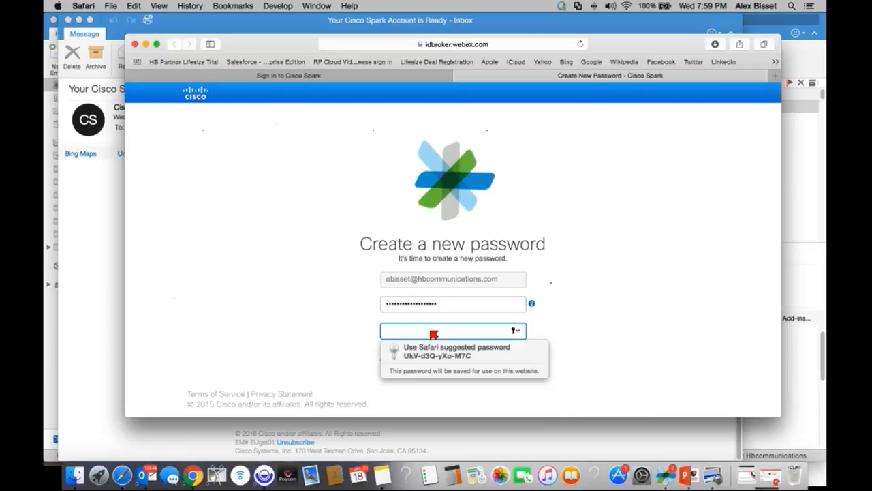
{"action": "type", "text": "•••"}
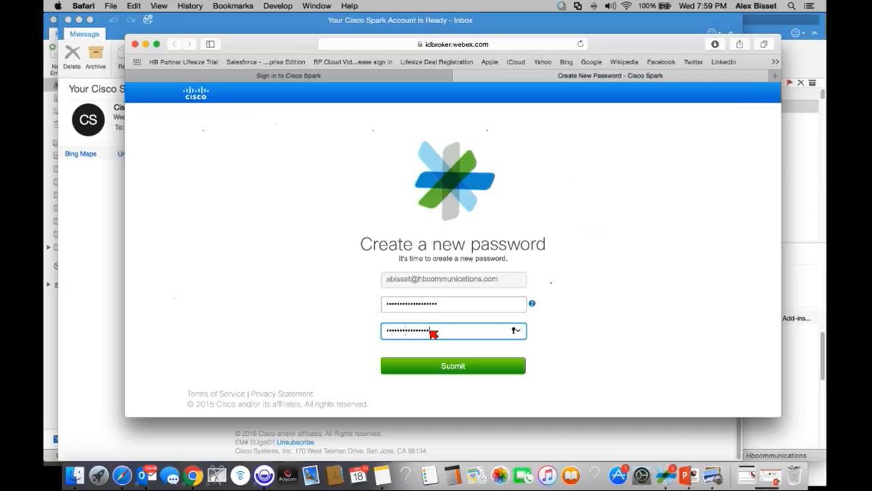
{"action": "left_click", "coordinate": [451, 365]}
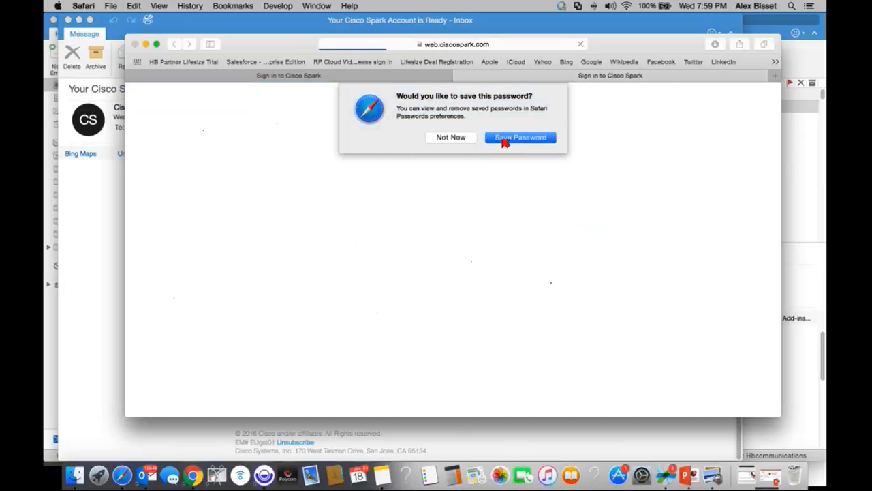
{"action": "left_click", "coordinate": [505, 140]}
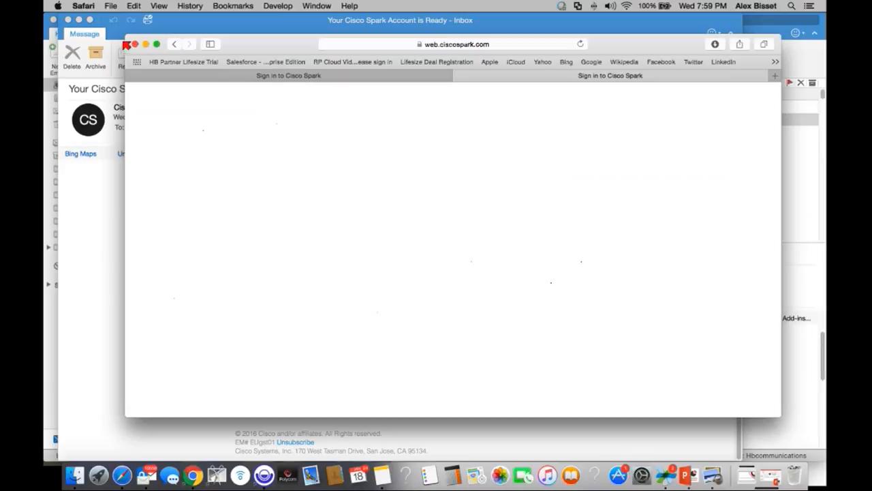
Step: Enlarge the browser and pick Bitmoji.png from the Desktop as the Spark profile avatar
{"action": "left_click_drag", "start_coordinate": [127, 40], "coordinate": [54, 16]}
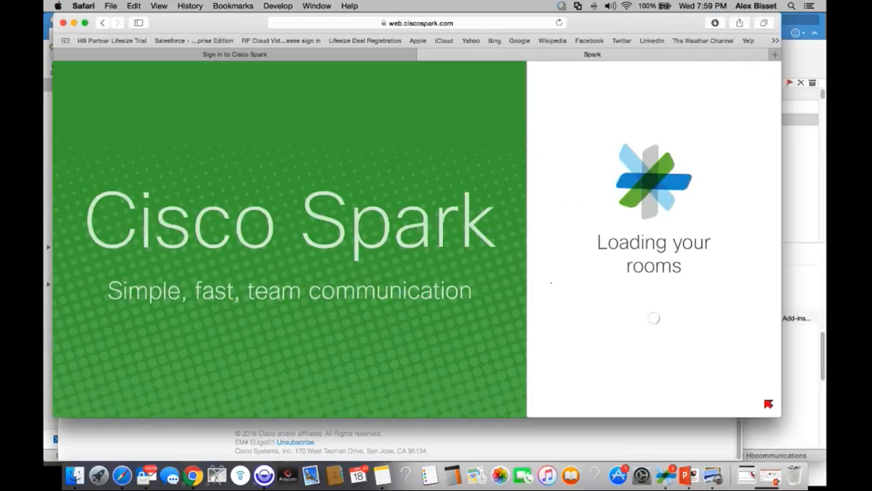
{"action": "left_click_drag", "start_coordinate": [779, 413], "coordinate": [821, 459]}
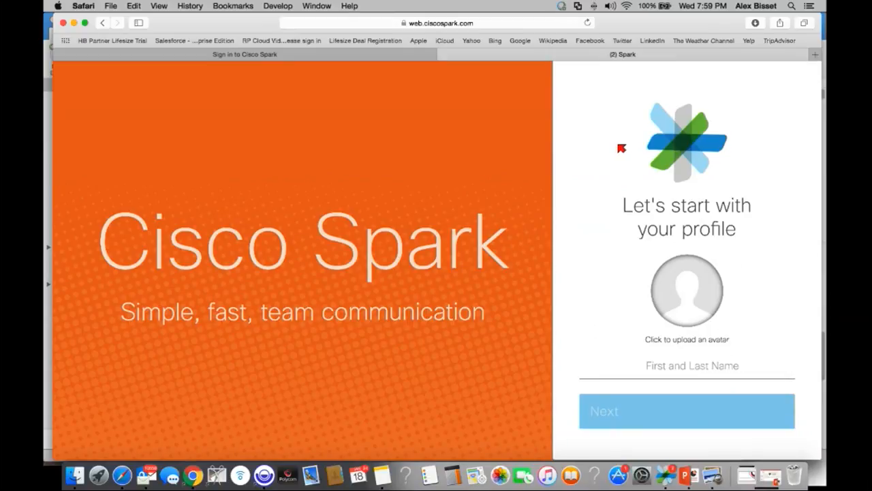
{"action": "left_click", "coordinate": [694, 294]}
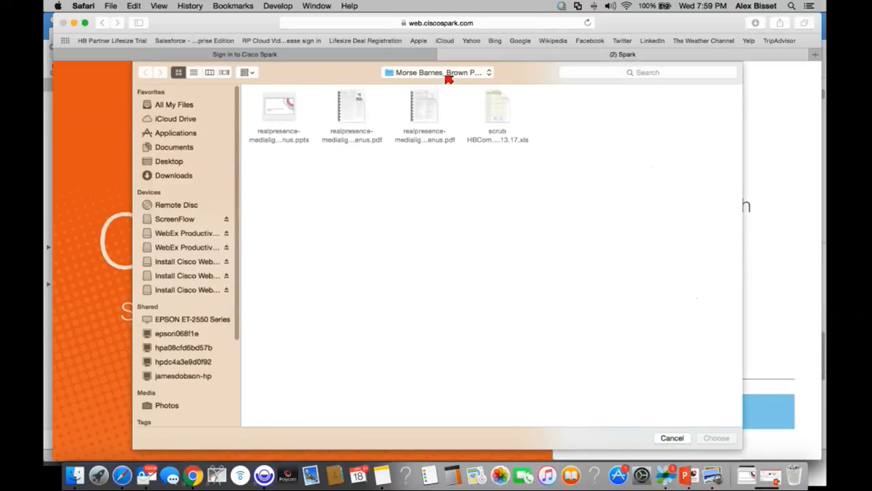
{"action": "left_click", "coordinate": [449, 79]}
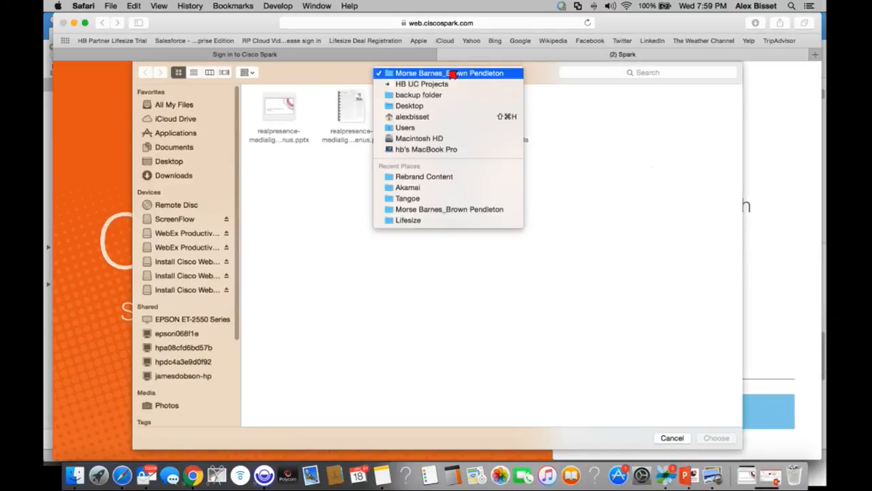
{"action": "left_click", "coordinate": [437, 107]}
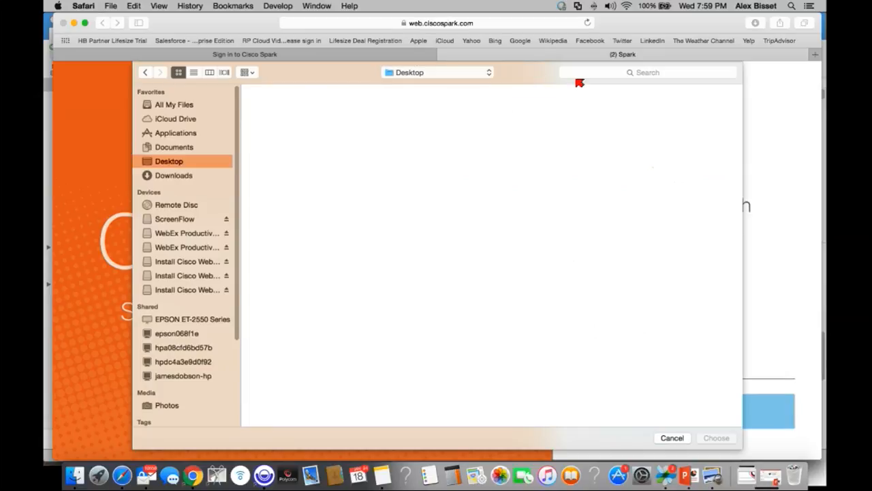
{"action": "left_click", "coordinate": [610, 72]}
{"action": "type", "text": "bi"}
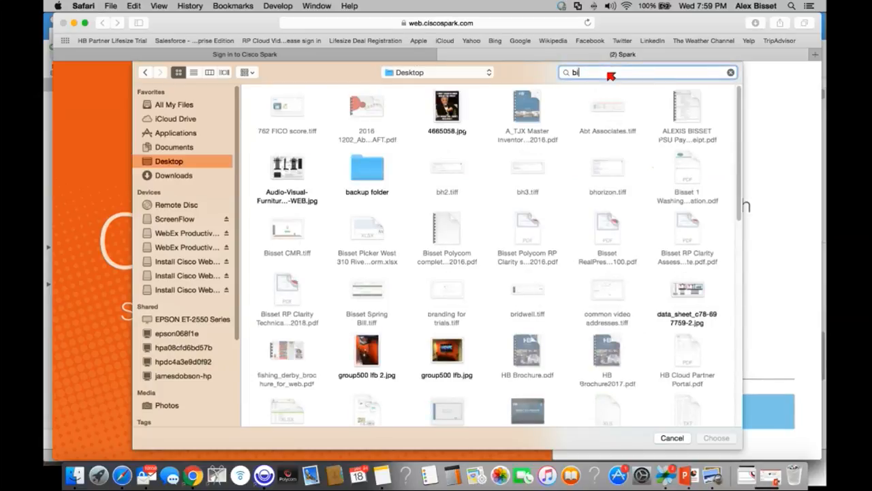
{"action": "type", "text": "sset"}
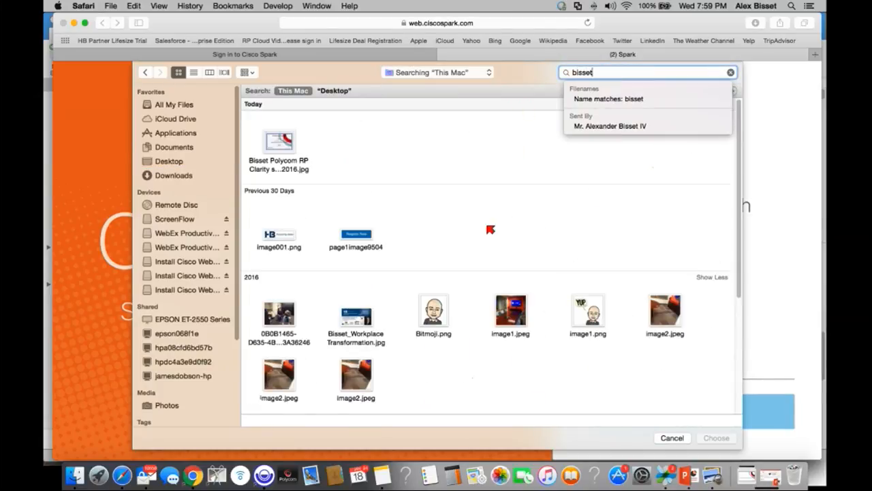
{"action": "left_click", "coordinate": [440, 319]}
{"action": "left_click", "coordinate": [716, 437]}
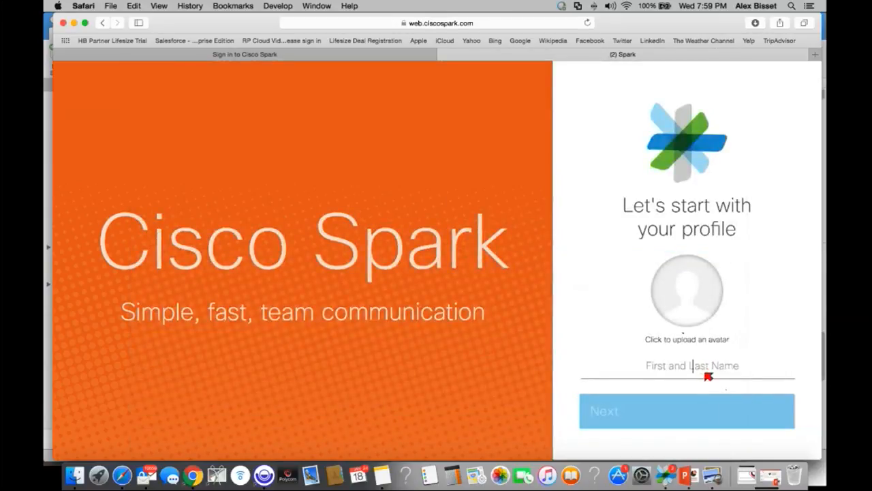
Step: Enter the user's full name on the profile page and continue to team setup
{"action": "left_click", "coordinate": [707, 376]}
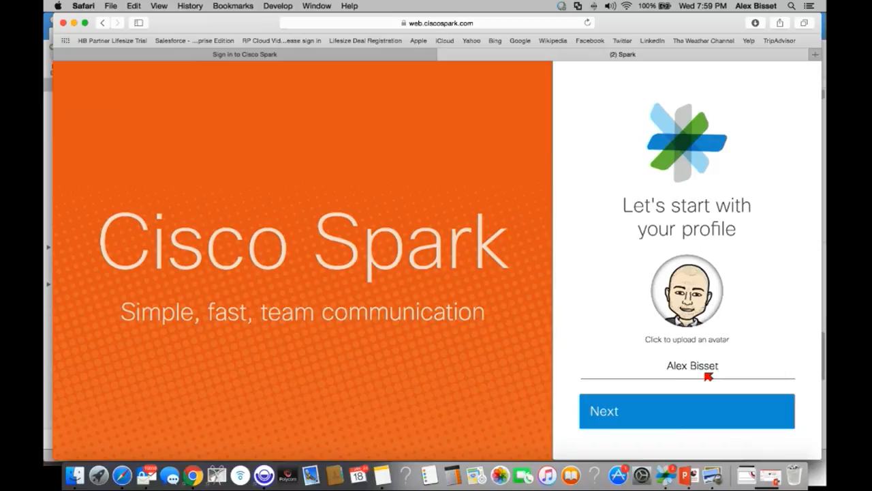
{"action": "left_click", "coordinate": [655, 411]}
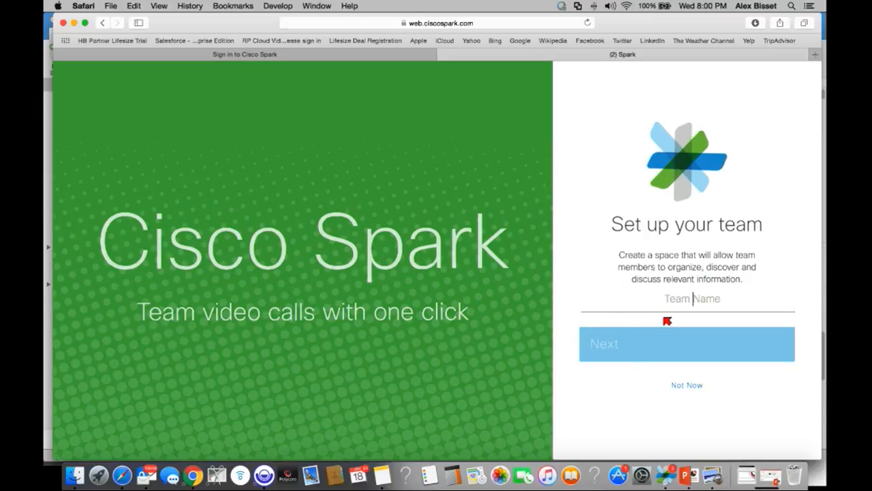
Step: Skip team creation and invitations, dismiss the desktop-app banner, and open a new Chrome window
{"action": "left_click", "coordinate": [687, 386]}
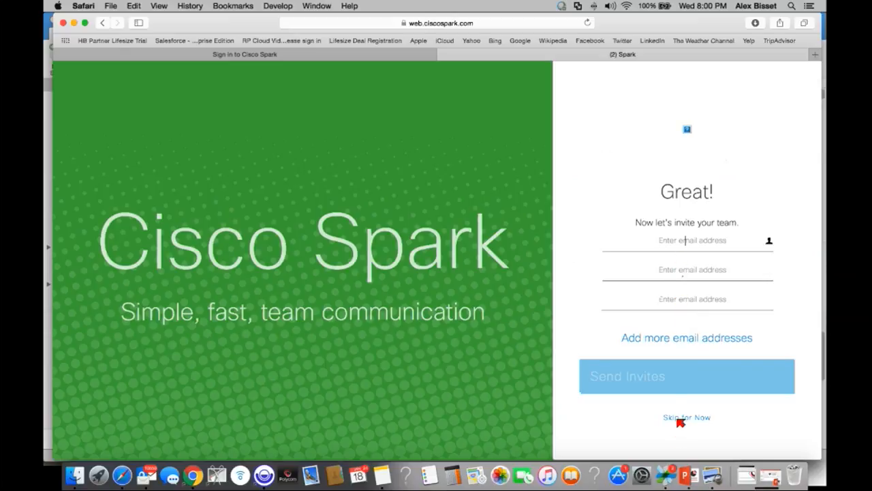
{"action": "left_click", "coordinate": [680, 418]}
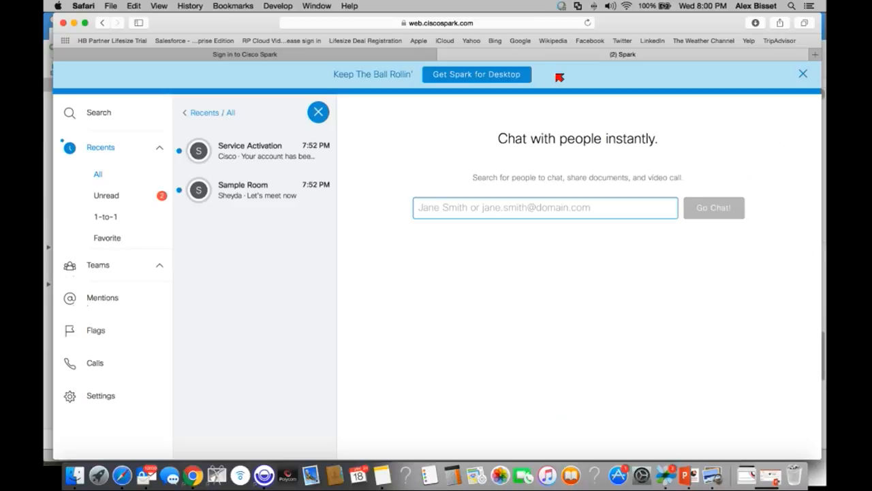
{"action": "left_click", "coordinate": [804, 75]}
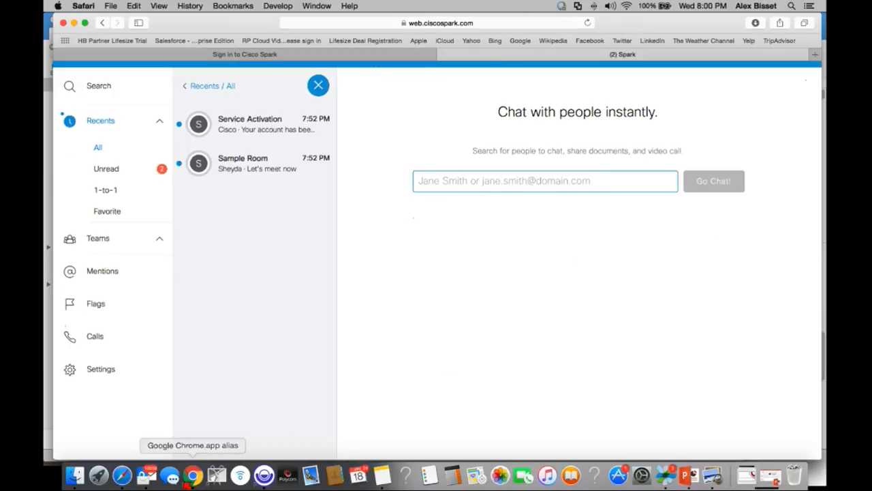
{"action": "left_click", "coordinate": [193, 475]}
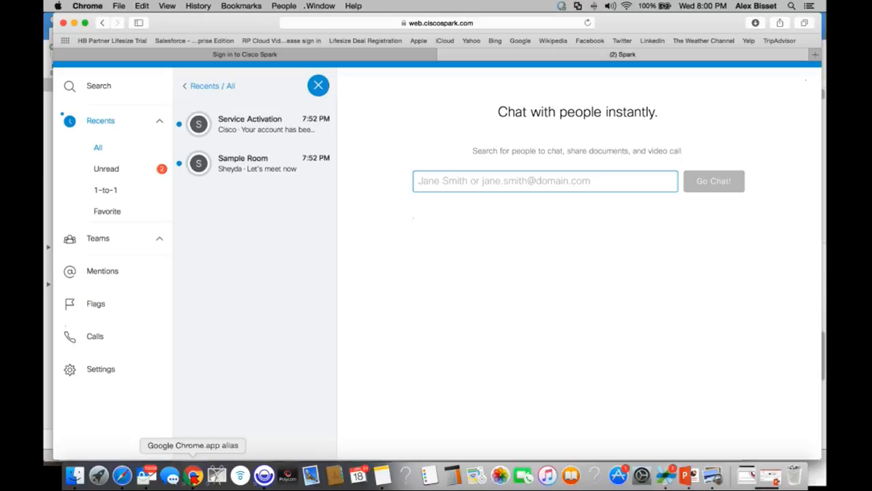
{"action": "key", "text": "super+n"}
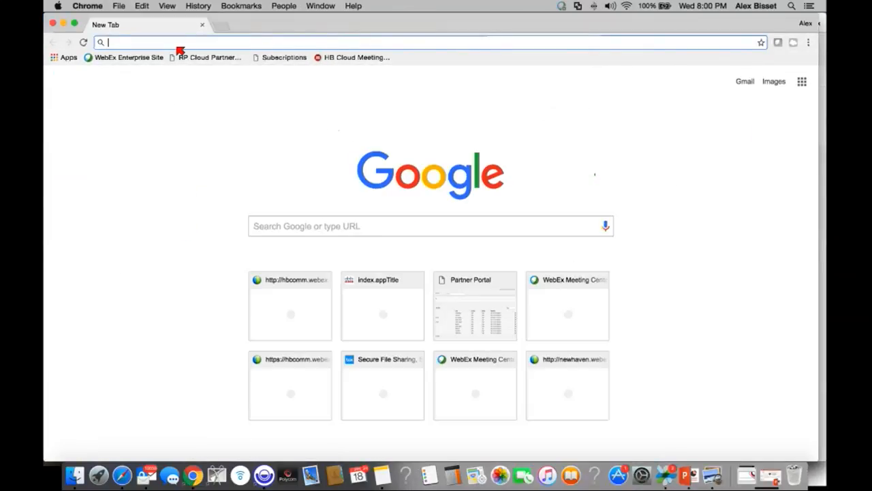
Step: Load the hbcomm.webex.com site and log out of WebEx
{"action": "type", "text": "hbcomm.webex.com"}
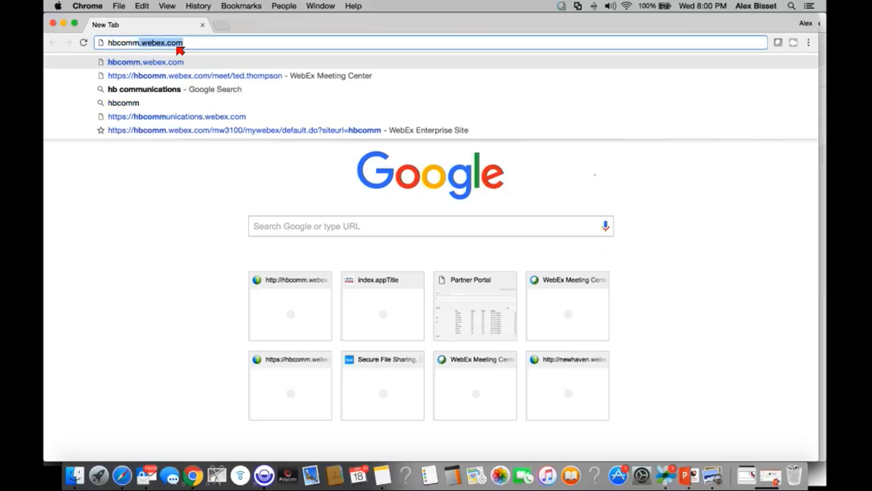
{"action": "key", "text": "Return"}
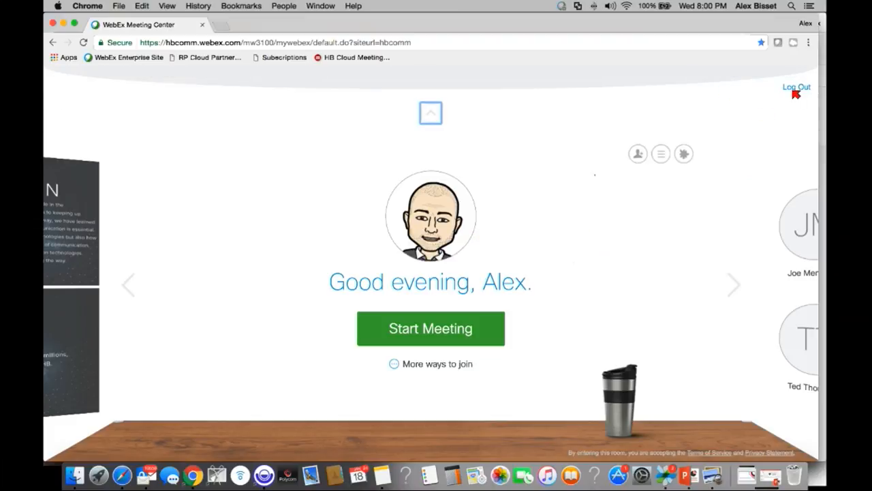
{"action": "left_click", "coordinate": [797, 87]}
{"action": "left_click", "coordinate": [505, 173]}
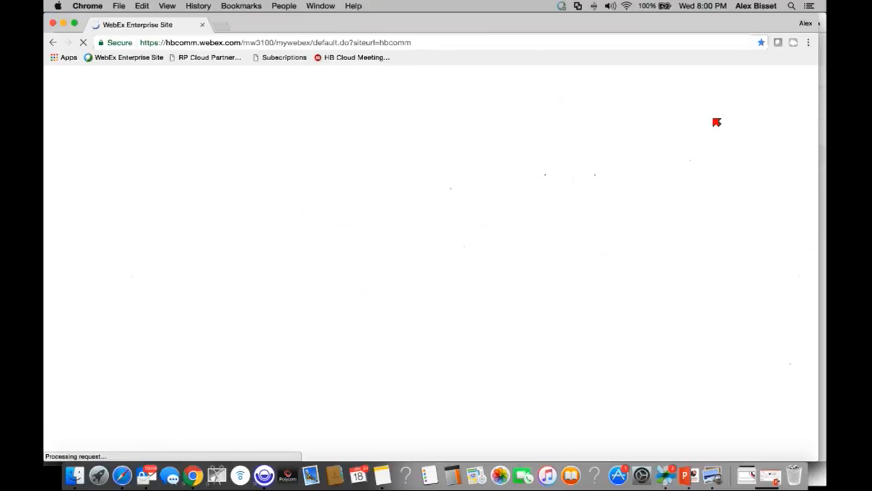
Step: Sign back in to WebEx with the account e-mail and password
{"action": "left_click", "coordinate": [802, 118]}
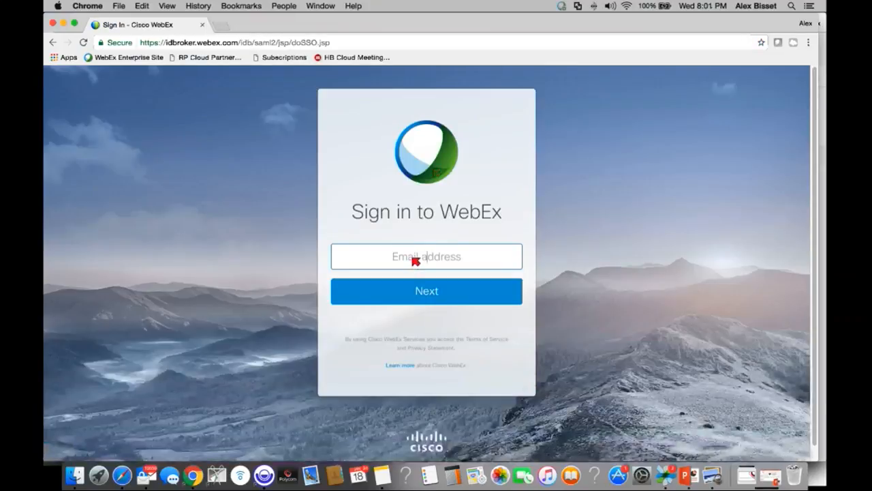
{"action": "left_click", "coordinate": [415, 259]}
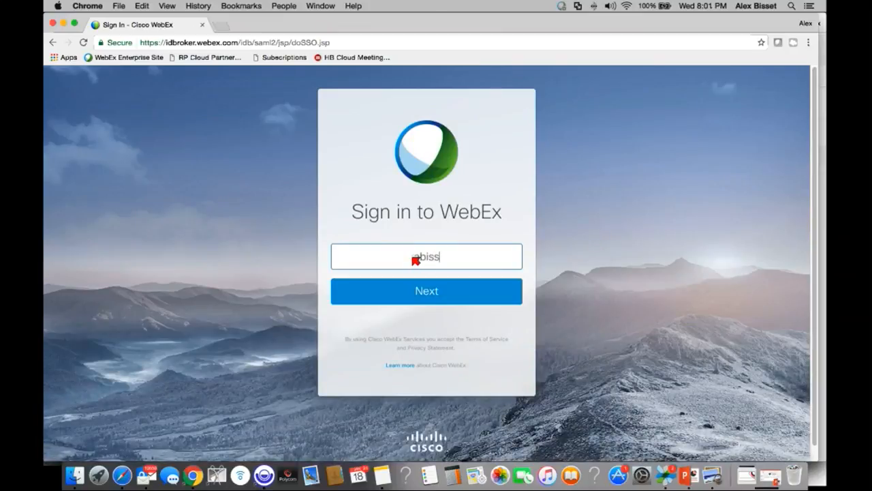
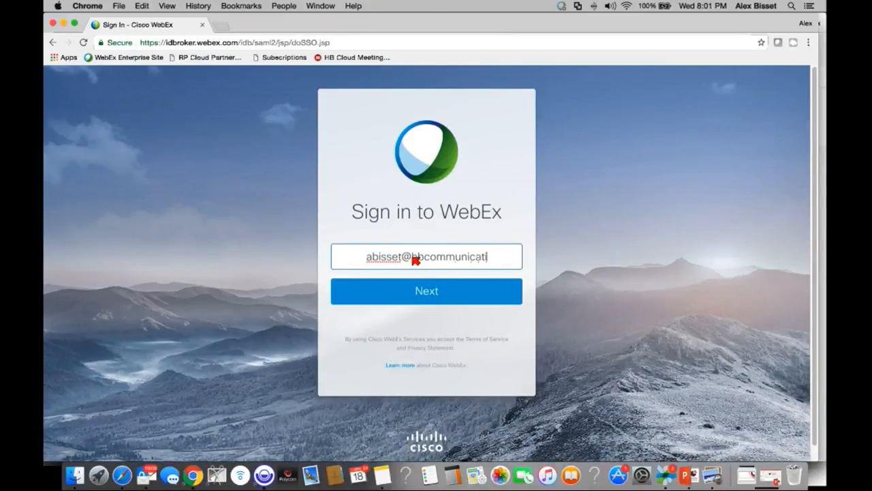
{"action": "left_click", "coordinate": [416, 290]}
{"action": "left_click", "coordinate": [418, 293]}
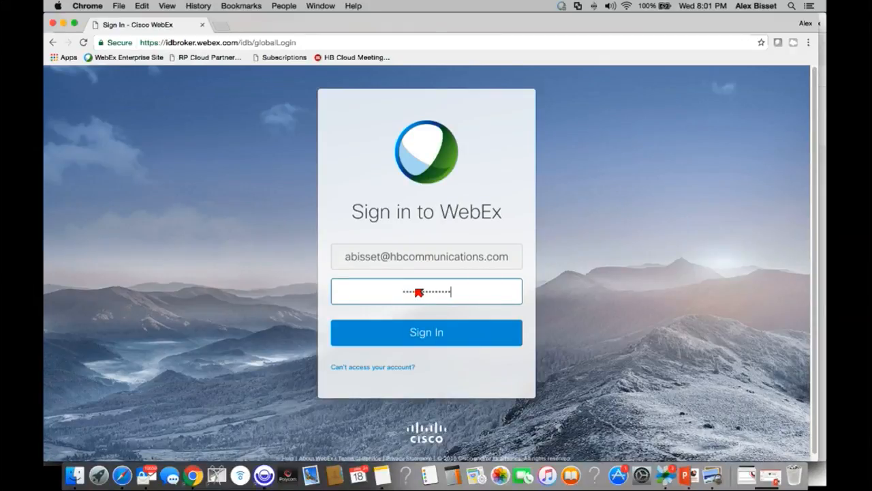
{"action": "left_click", "coordinate": [436, 337]}
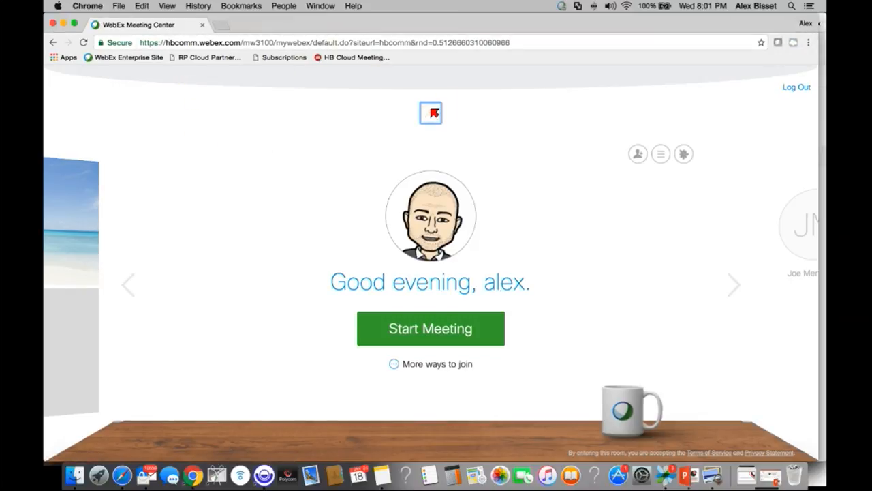
Step: Go to the Meeting Center page and show the Personal Room join details
{"action": "left_click", "coordinate": [432, 113]}
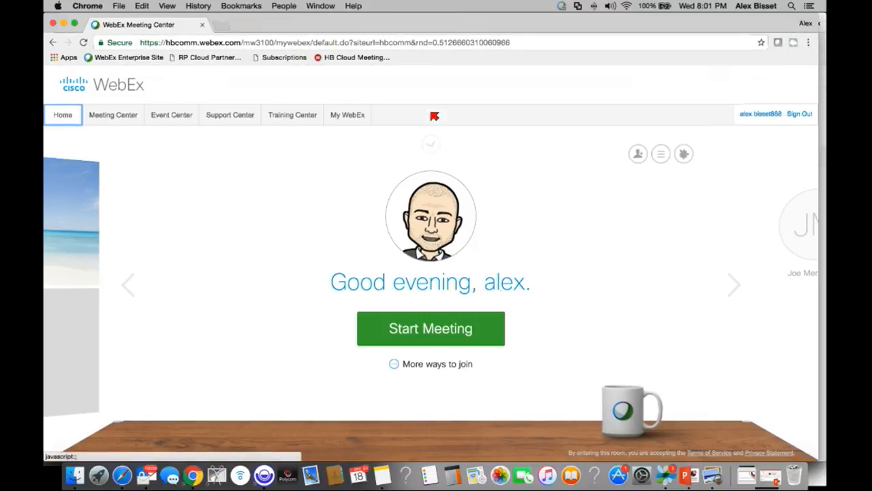
{"action": "left_click", "coordinate": [435, 146]}
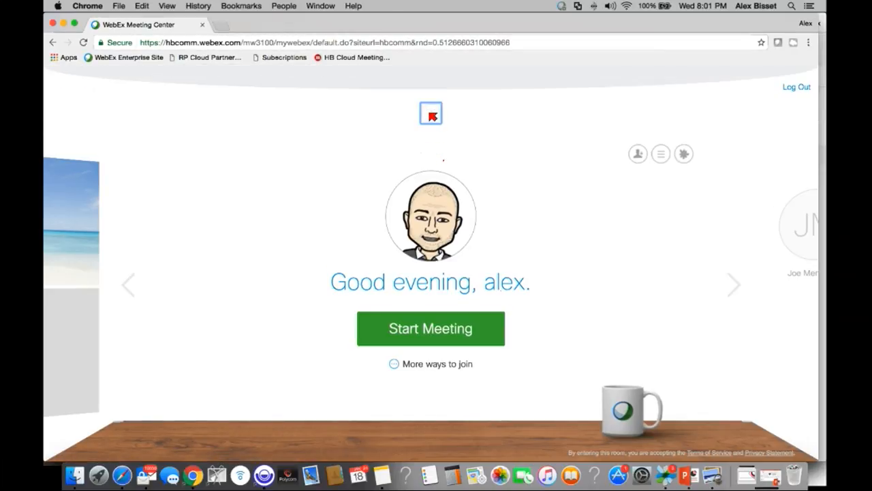
{"action": "left_click", "coordinate": [432, 112]}
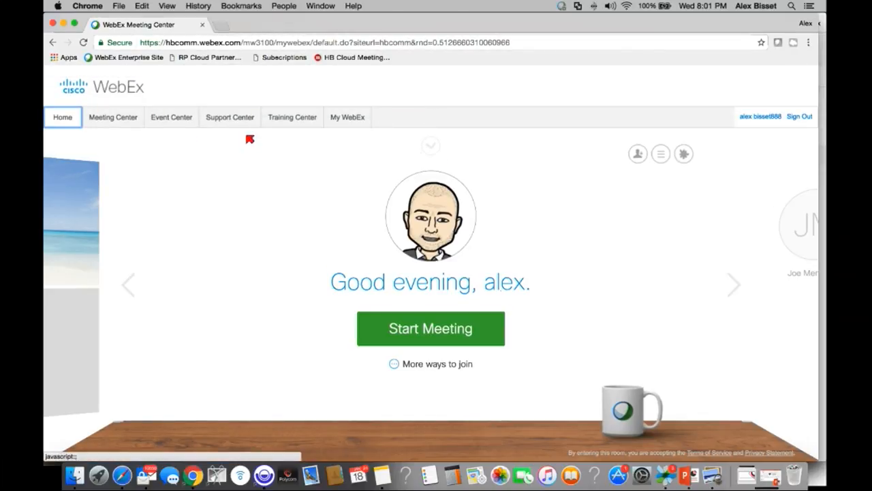
{"action": "left_click", "coordinate": [124, 119]}
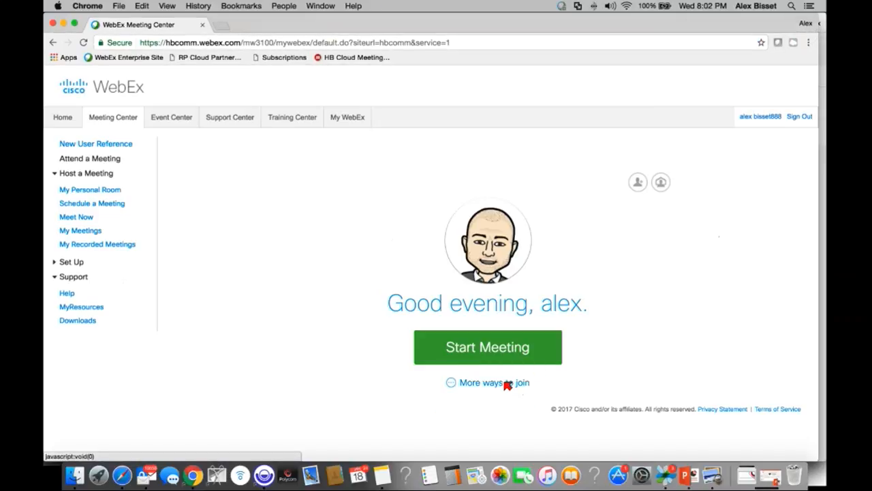
{"action": "left_click", "coordinate": [507, 385]}
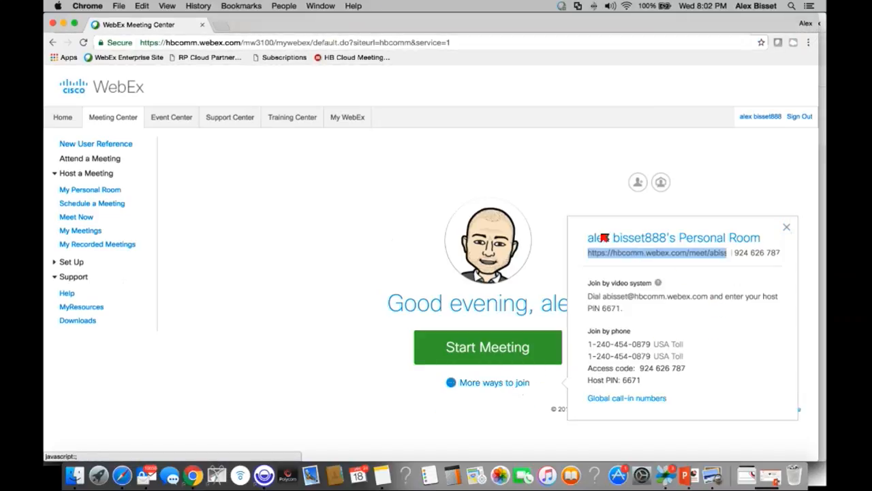
{"action": "left_click_drag", "start_coordinate": [590, 237], "coordinate": [781, 245]}
{"action": "left_click_drag", "start_coordinate": [735, 253], "coordinate": [789, 253]}
{"action": "left_click", "coordinate": [627, 253]}
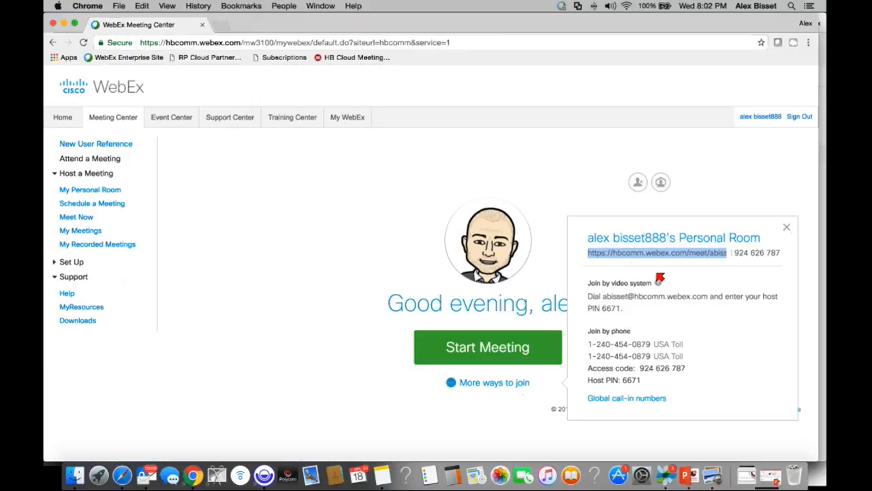
{"action": "left_click_drag", "start_coordinate": [590, 282], "coordinate": [639, 311]}
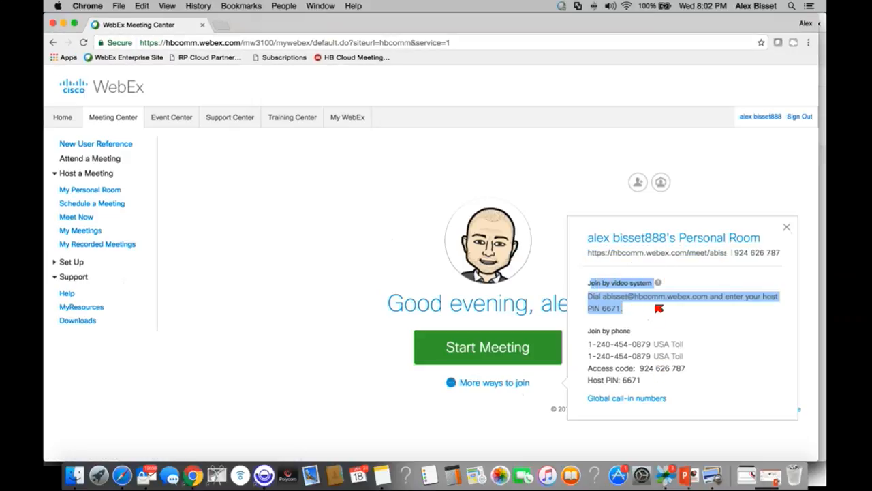
{"action": "left_click", "coordinate": [648, 307]}
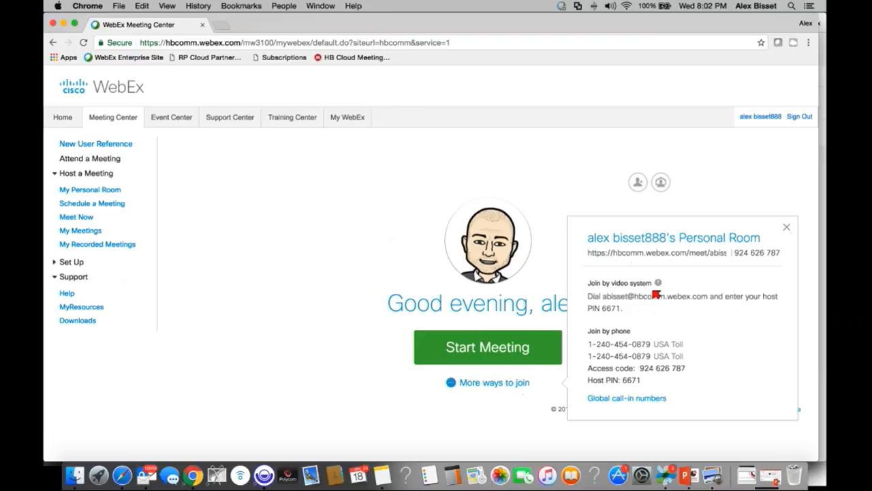
{"action": "left_click", "coordinate": [671, 253]}
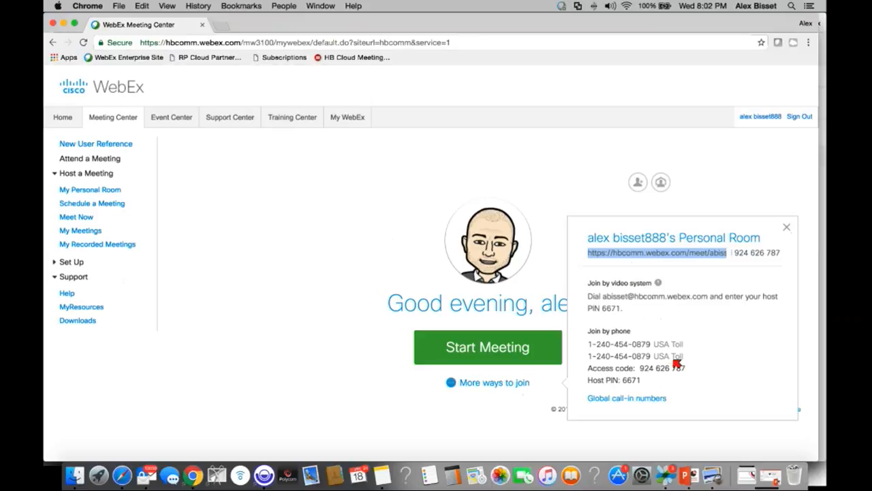
{"action": "left_click", "coordinate": [635, 400]}
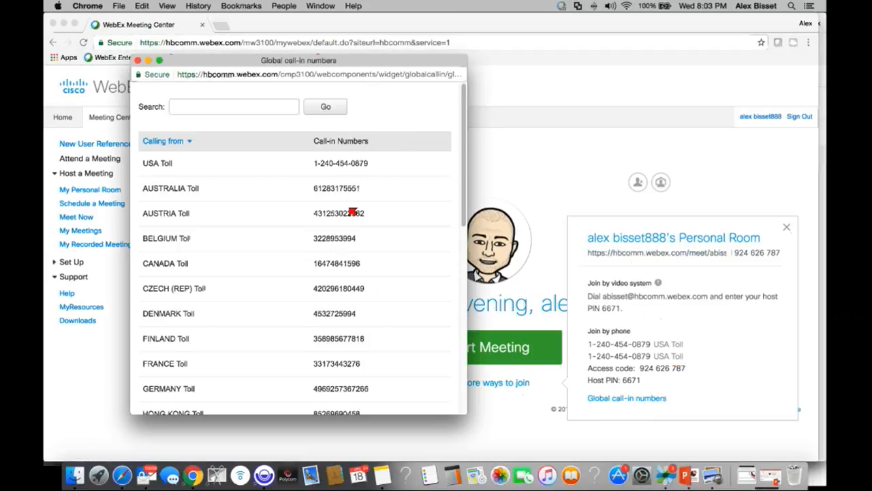
Step: Browse the global call-in numbers, including the Austria toll number, then close the list
{"action": "scroll", "coordinate": [352, 214], "scroll_direction": "down", "scroll_amount": 10}
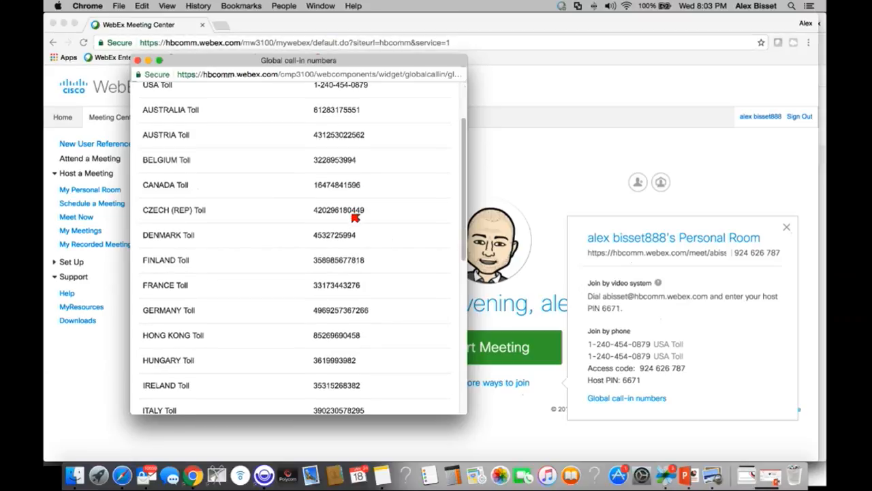
{"action": "scroll", "coordinate": [356, 216], "scroll_direction": "up", "scroll_amount": 10}
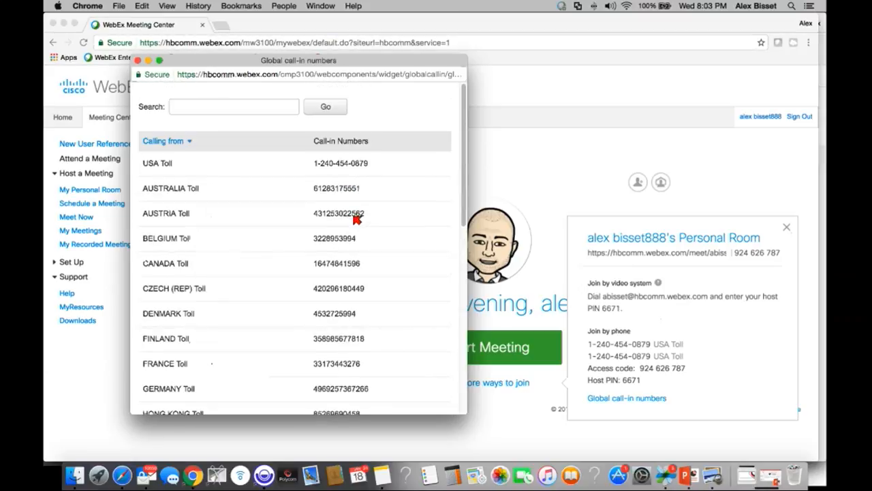
{"action": "left_click_drag", "start_coordinate": [371, 212], "coordinate": [308, 209]}
{"action": "left_click", "coordinate": [260, 211]}
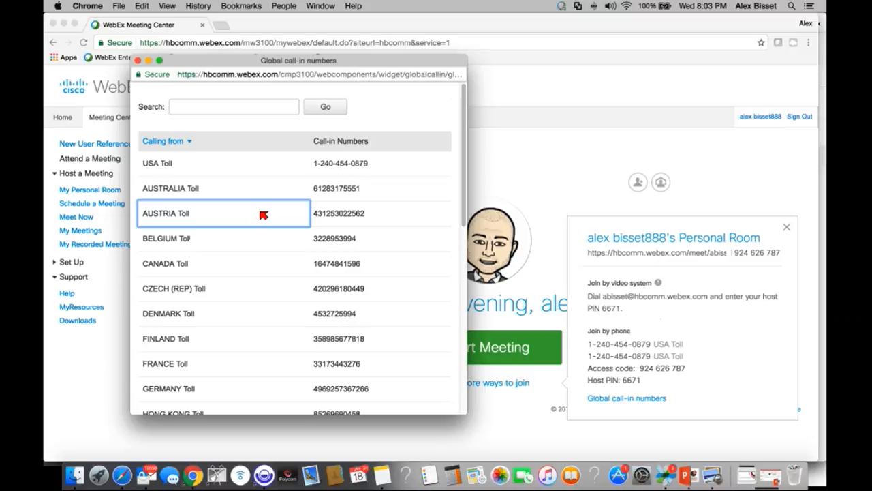
{"action": "left_click", "coordinate": [140, 62]}
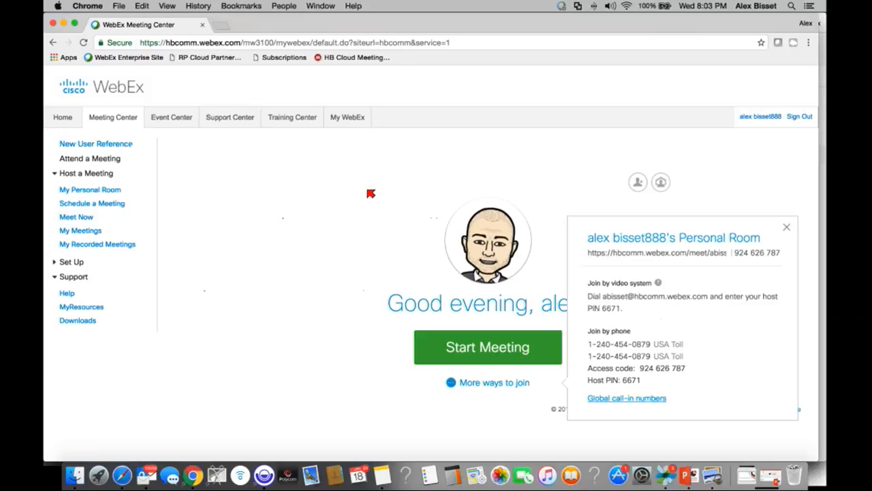
Step: In Outlook's Calendar, move the test123 Productivity Tools meeting and send the update
{"action": "key", "text": "super+Tab"}
{"action": "key", "text": "super+Tab"}
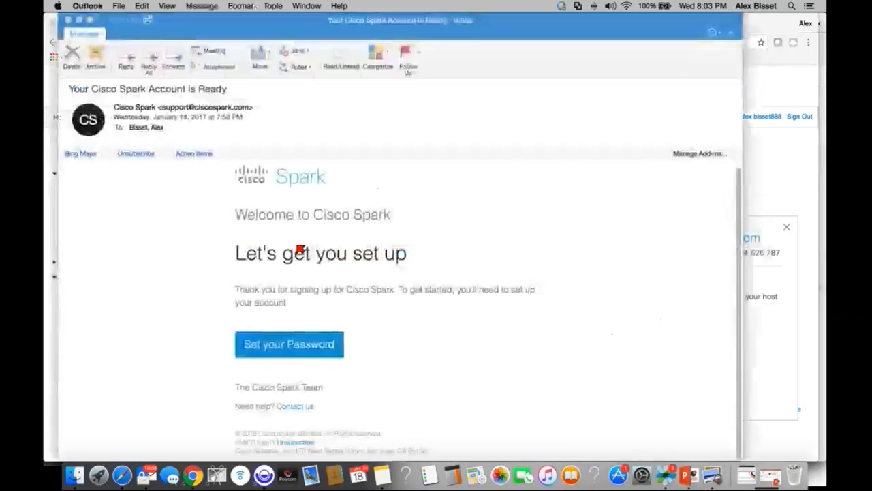
{"action": "left_click", "coordinate": [72, 21]}
{"action": "left_click", "coordinate": [306, 6]}
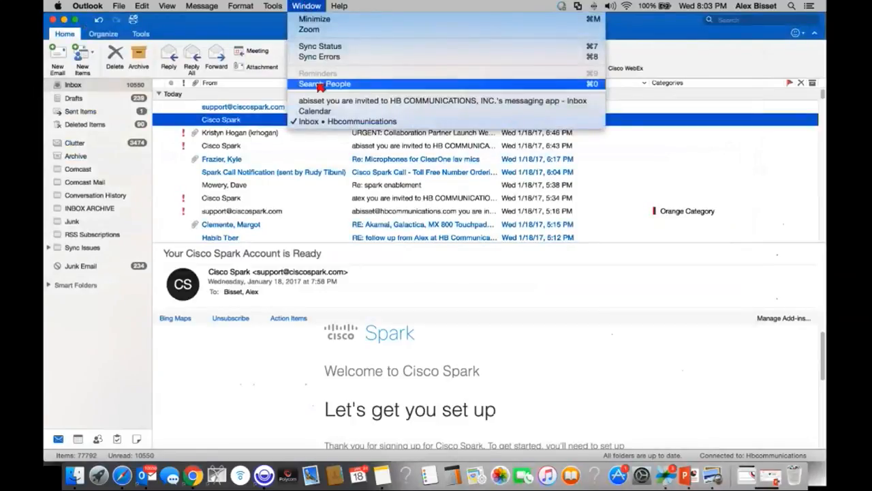
{"action": "left_click", "coordinate": [337, 111]}
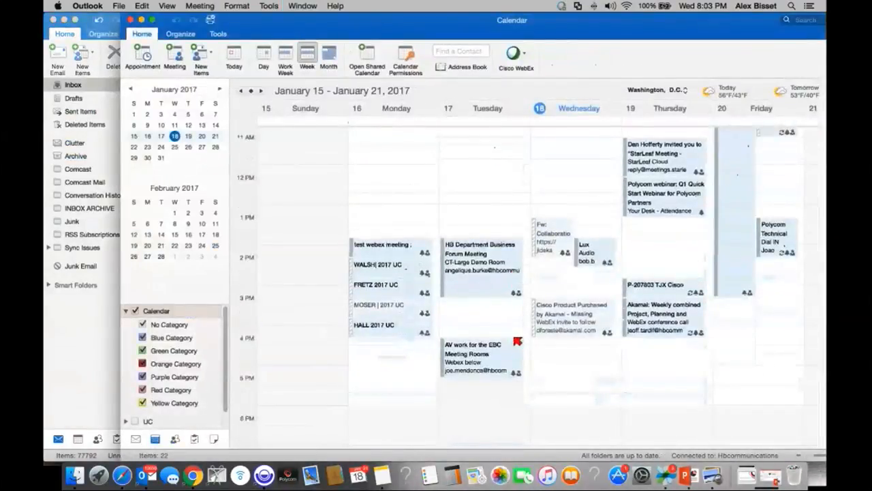
{"action": "scroll", "coordinate": [517, 341], "scroll_direction": "down", "scroll_amount": 5}
{"action": "mouse_move", "coordinate": [562, 336]}
{"action": "left_mouse_down"}
{"action": "mouse_move", "coordinate": [562, 363]}
{"action": "mouse_move", "coordinate": [558, 344]}
{"action": "left_mouse_up"}
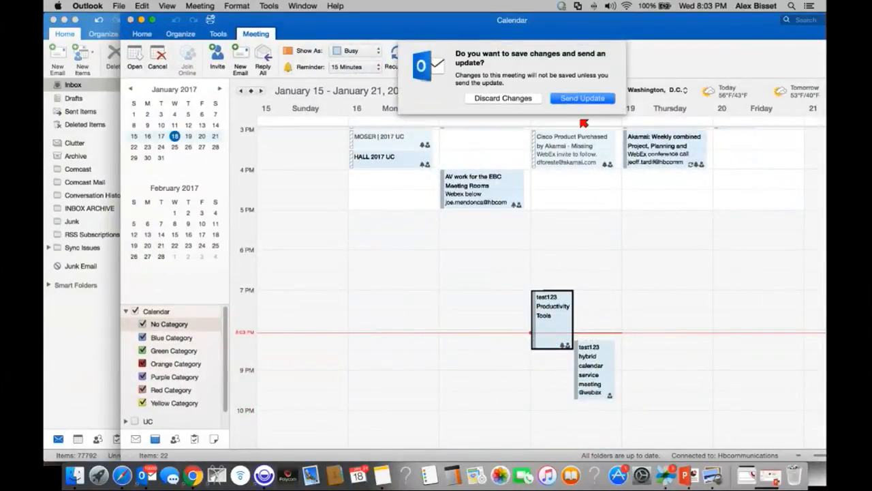
{"action": "left_click", "coordinate": [582, 97]}
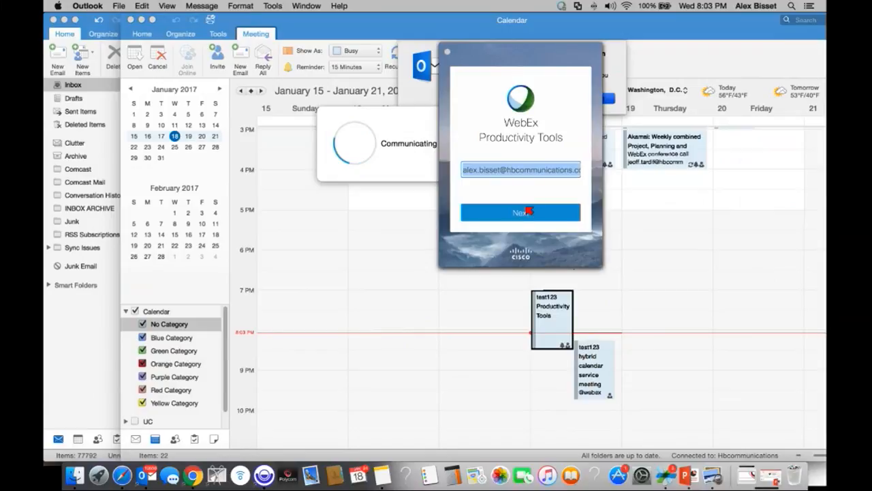
Step: Sign in to Productivity Tools on hbcomm.webex.com with the account credentials, then discard the meeting changes
{"action": "left_click", "coordinate": [530, 211]}
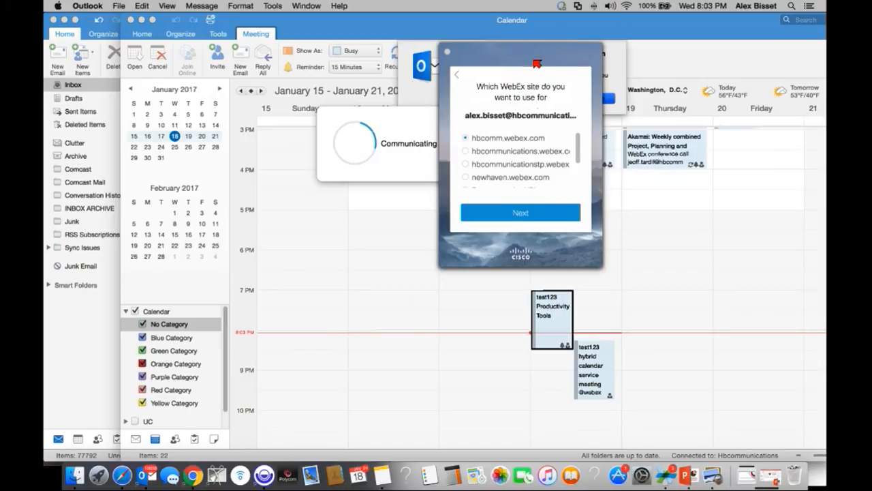
{"action": "left_click_drag", "start_coordinate": [434, 96], "coordinate": [282, 73]}
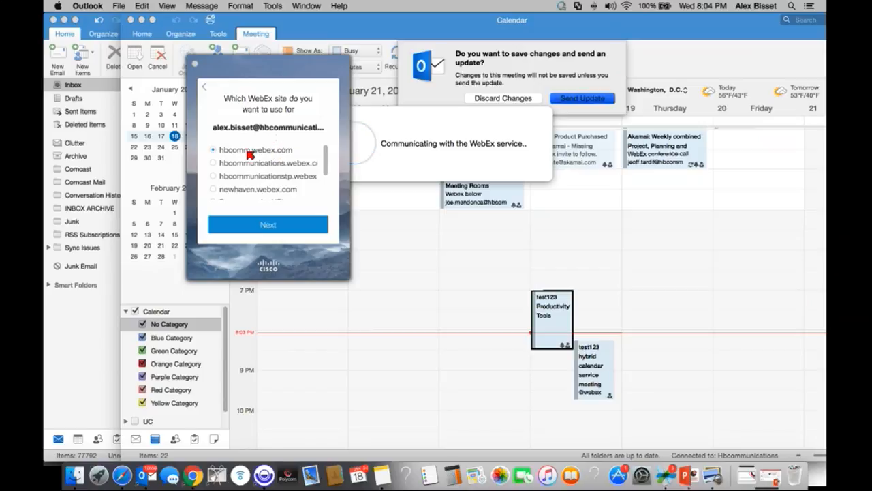
{"action": "left_click", "coordinate": [287, 227]}
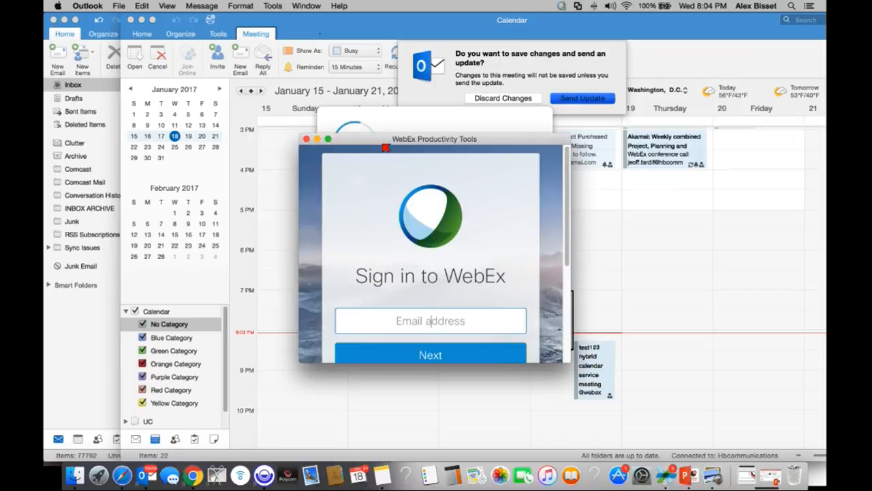
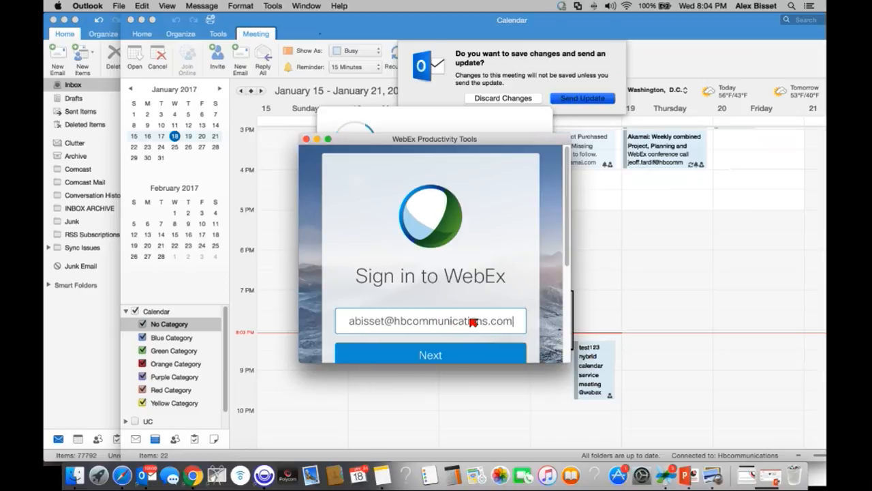
{"action": "left_click", "coordinate": [477, 353]}
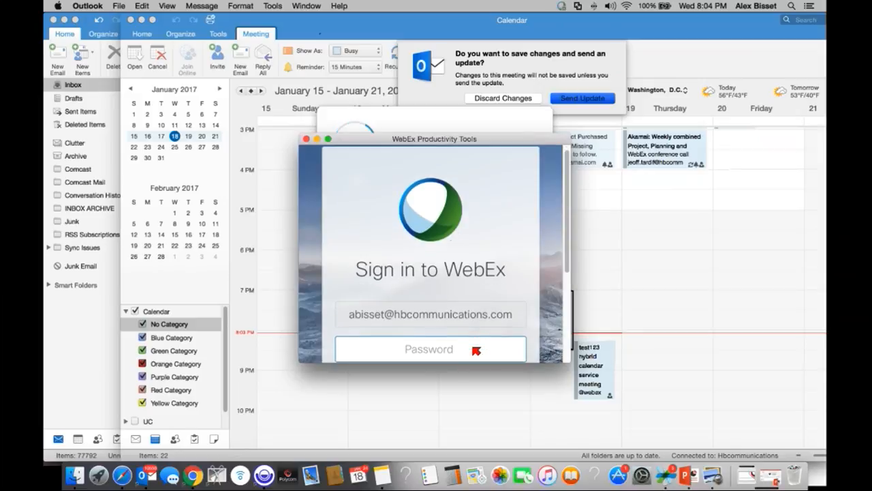
{"action": "type", "text": "••"}
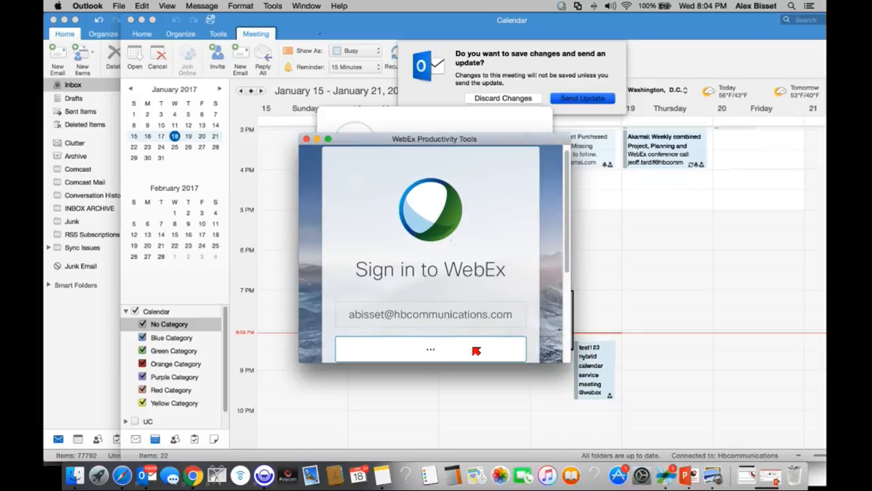
{"action": "type", "text": "••••••••••••••••"}
{"action": "scroll", "coordinate": [545, 303], "scroll_direction": "down", "scroll_amount": 5}
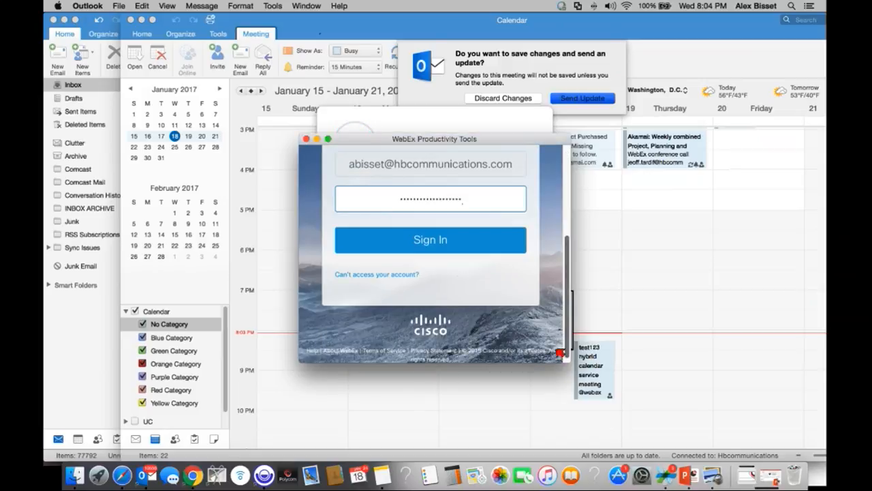
{"action": "left_click", "coordinate": [452, 240]}
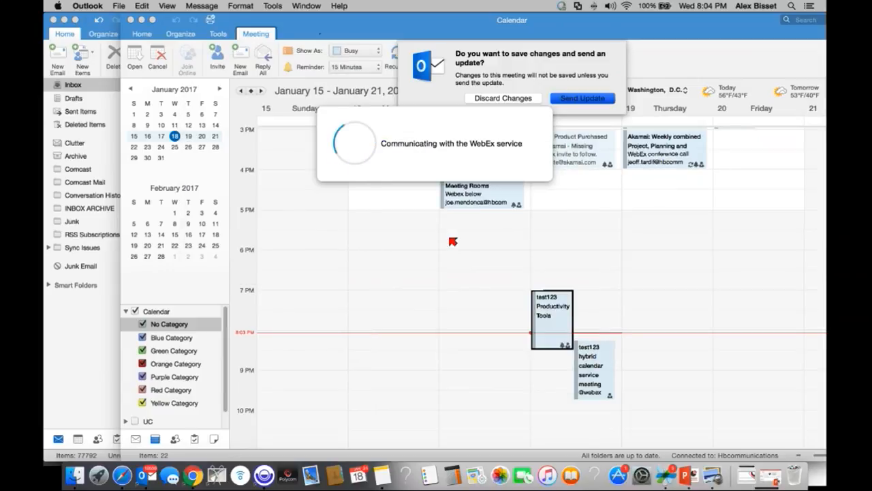
{"action": "left_click", "coordinate": [521, 98]}
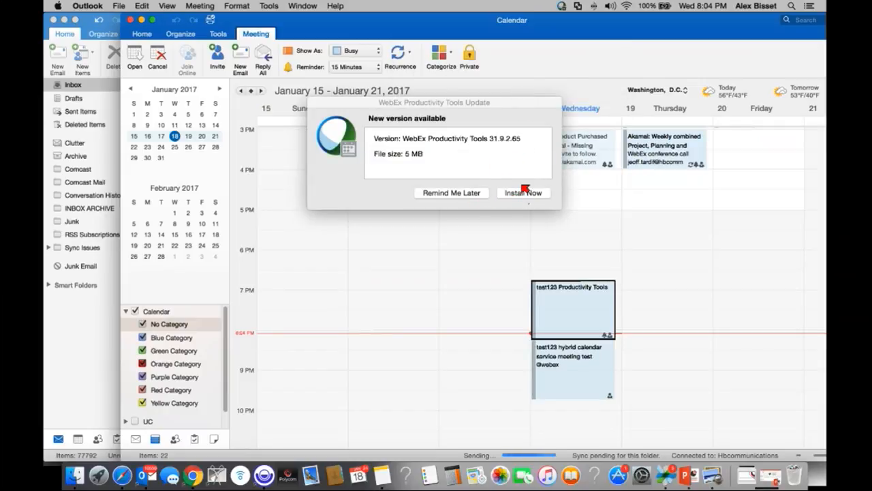
Step: Postpone the WebEx update and move test123 Productivity Tools to Wednesday 10–11 PM, sending the update
{"action": "left_click_drag", "start_coordinate": [454, 107], "coordinate": [465, 118]}
{"action": "left_click", "coordinate": [475, 204]}
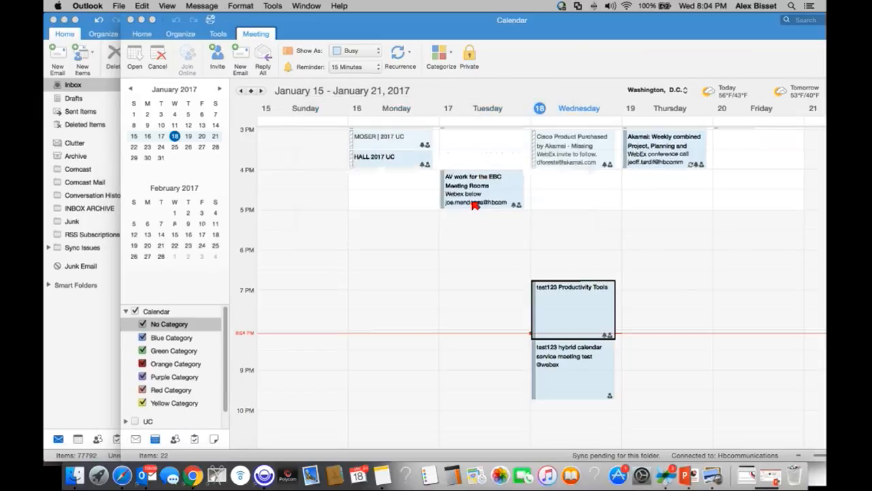
{"action": "left_click_drag", "start_coordinate": [573, 309], "coordinate": [613, 307]}
{"action": "scroll", "coordinate": [613, 293], "scroll_direction": "down", "scroll_amount": 2}
{"action": "left_click_drag", "start_coordinate": [575, 250], "coordinate": [570, 393]}
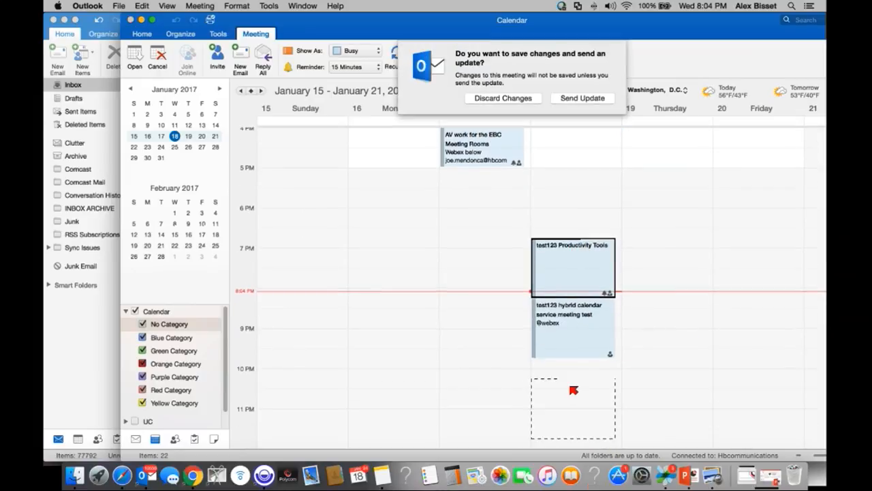
{"action": "left_click", "coordinate": [582, 98]}
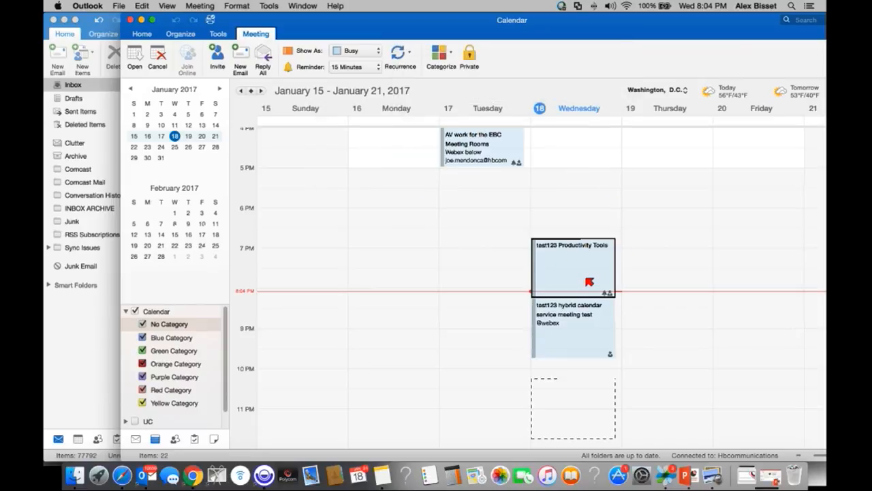
Step: Move the hybrid calendar service meeting to Thursday and send the update
{"action": "left_click", "coordinate": [568, 317]}
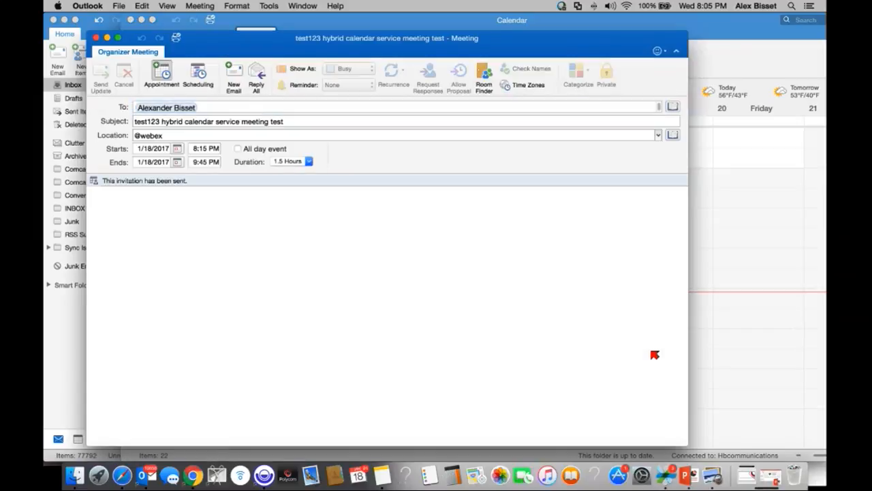
{"action": "left_click", "coordinate": [96, 39]}
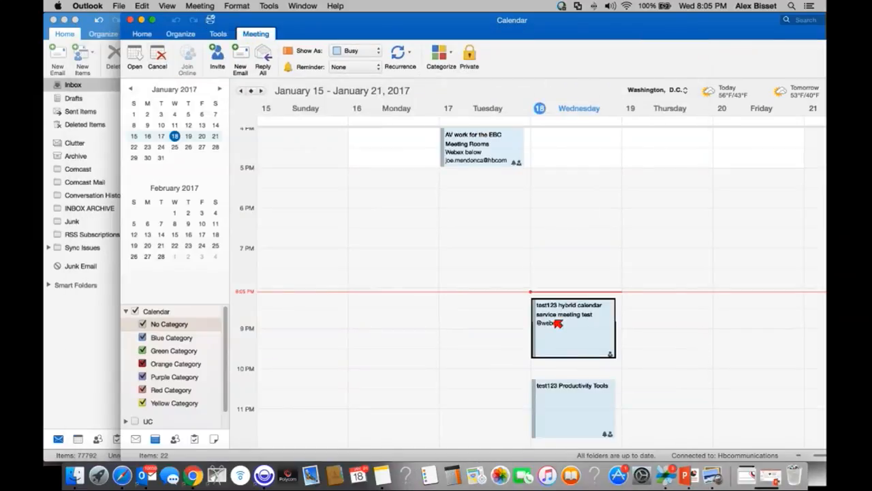
{"action": "left_click_drag", "start_coordinate": [555, 345], "coordinate": [657, 406]}
{"action": "left_click", "coordinate": [571, 99]}
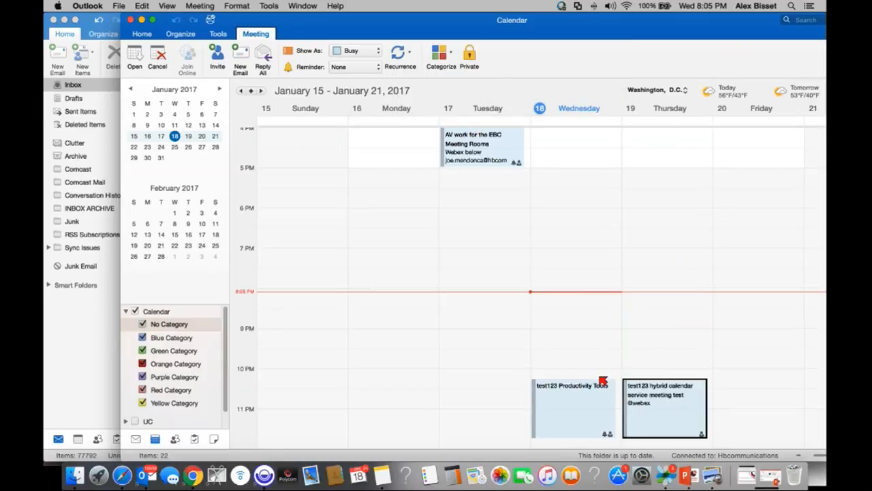
{"action": "double_click", "coordinate": [653, 410]}
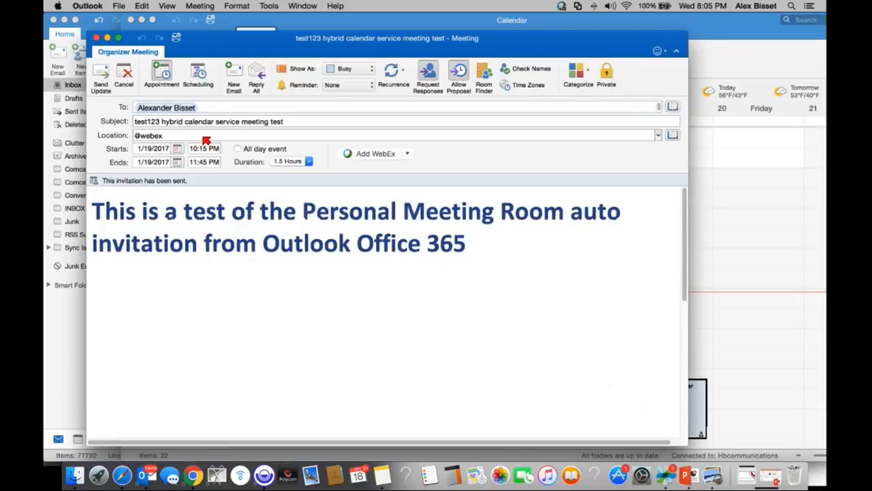
{"action": "left_click", "coordinate": [136, 137]}
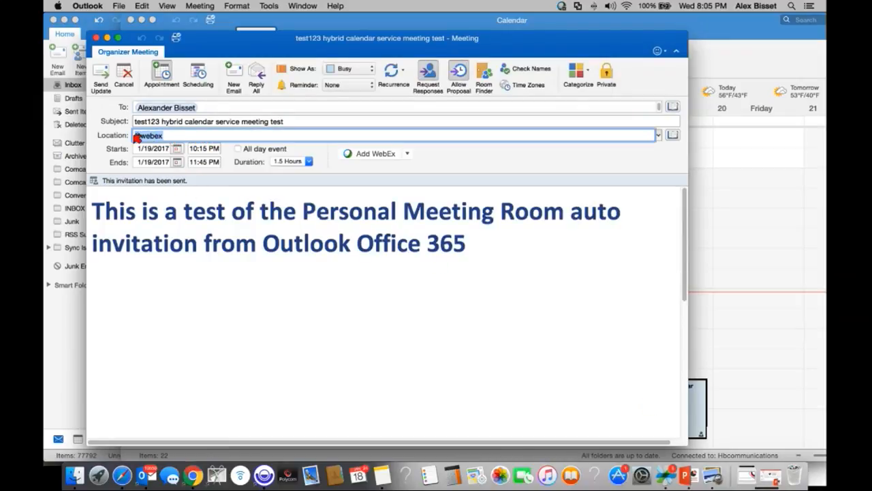
{"action": "type", "text": "@"}
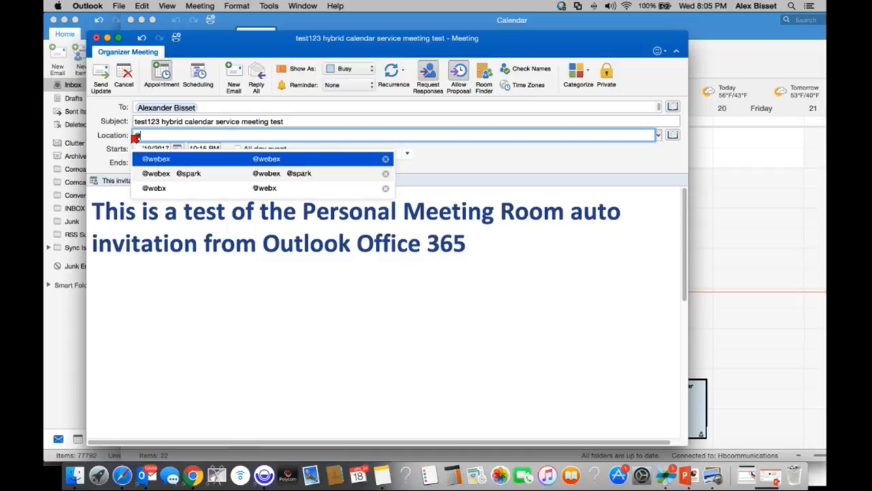
{"action": "type", "text": "webex"}
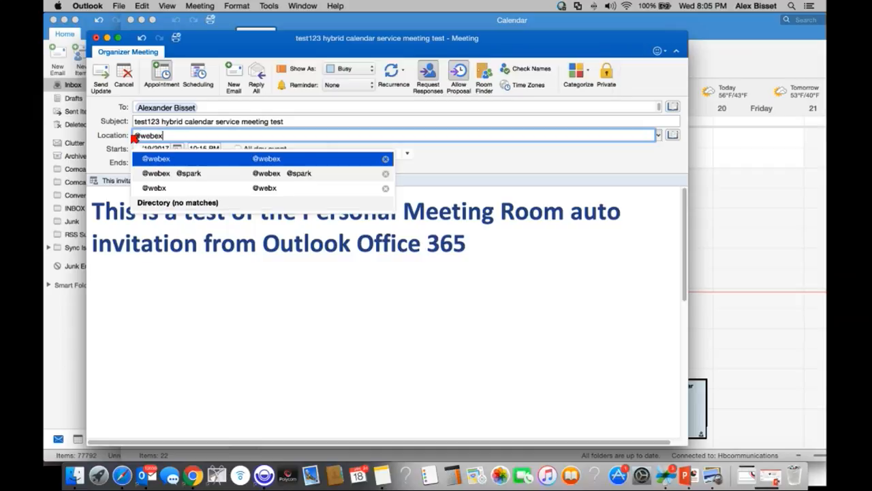
{"action": "key", "text": "Return"}
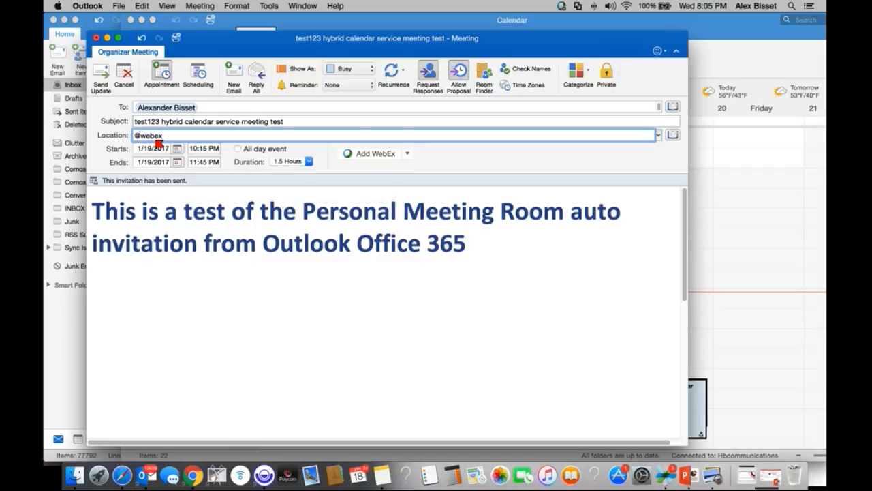
Step: Replace the invited recipient with the new recipient's e-mail address and send the update
{"action": "left_click", "coordinate": [194, 107]}
{"action": "left_click", "coordinate": [211, 109]}
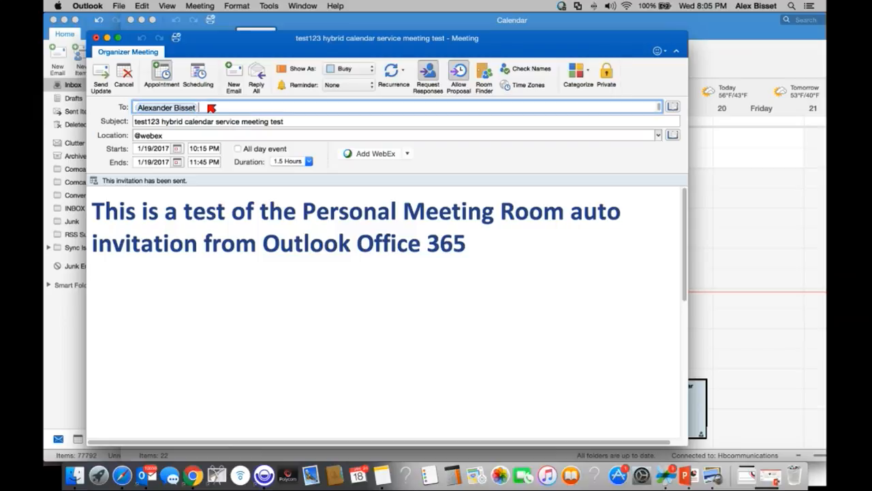
{"action": "key", "text": "BackSpace"}
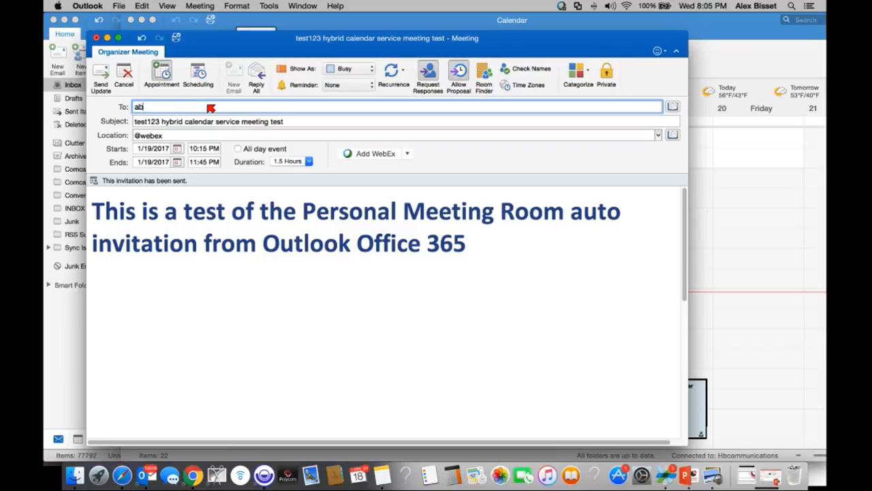
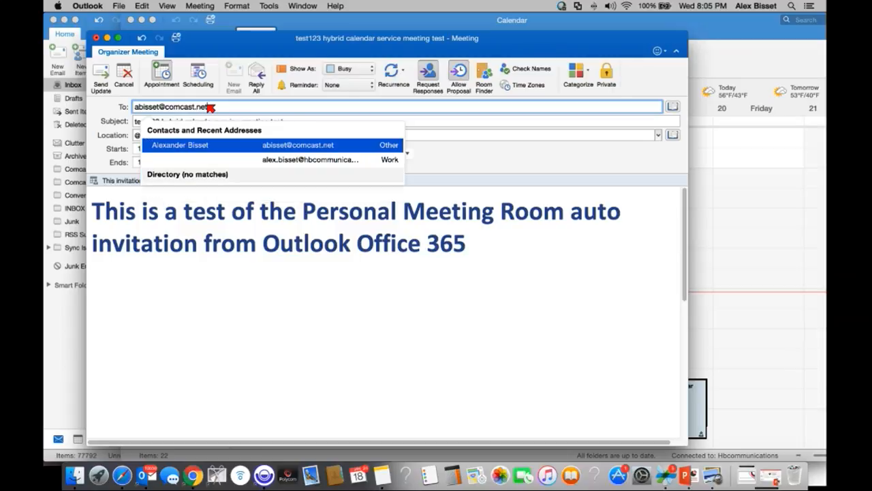
{"action": "key", "text": "Return"}
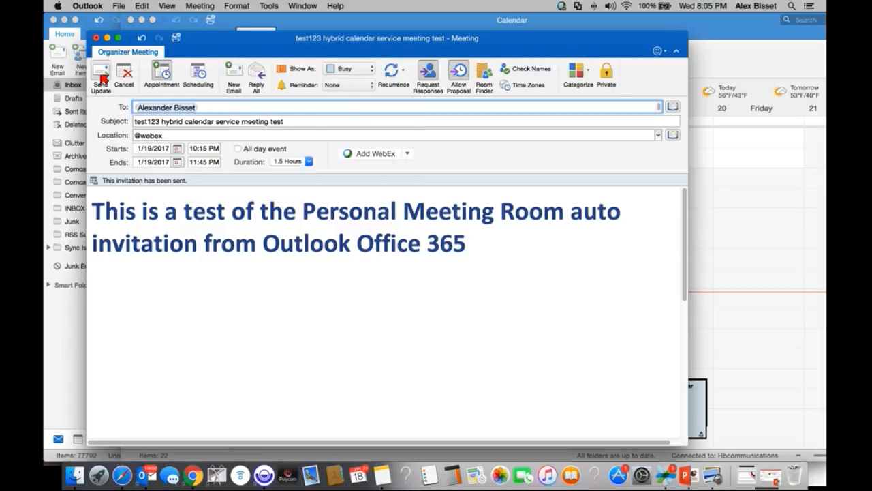
{"action": "left_click", "coordinate": [102, 77]}
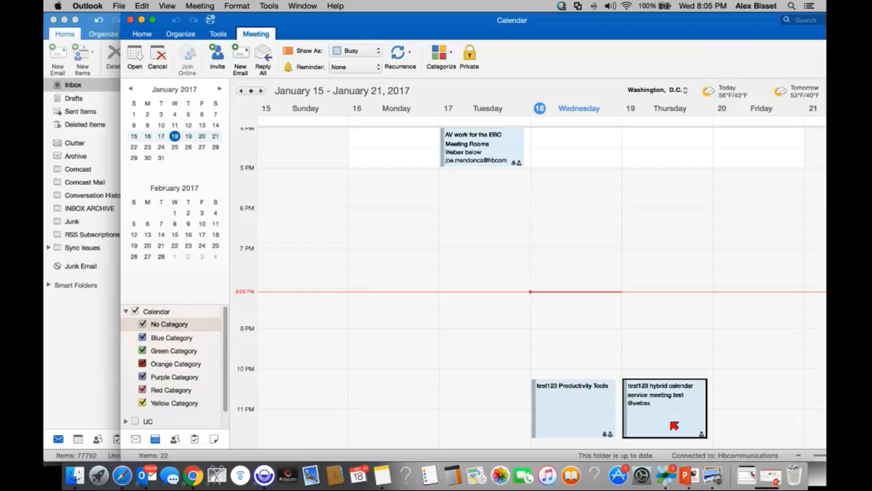
Step: Clear test123 Productivity Tools' old WebEx body, add a fresh Personal Room, and send without a location
{"action": "left_click", "coordinate": [584, 409]}
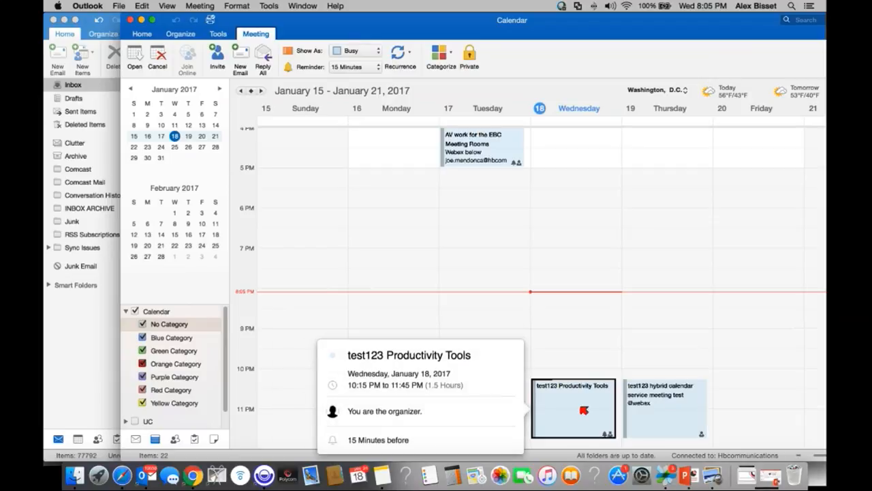
{"action": "double_click", "coordinate": [584, 409]}
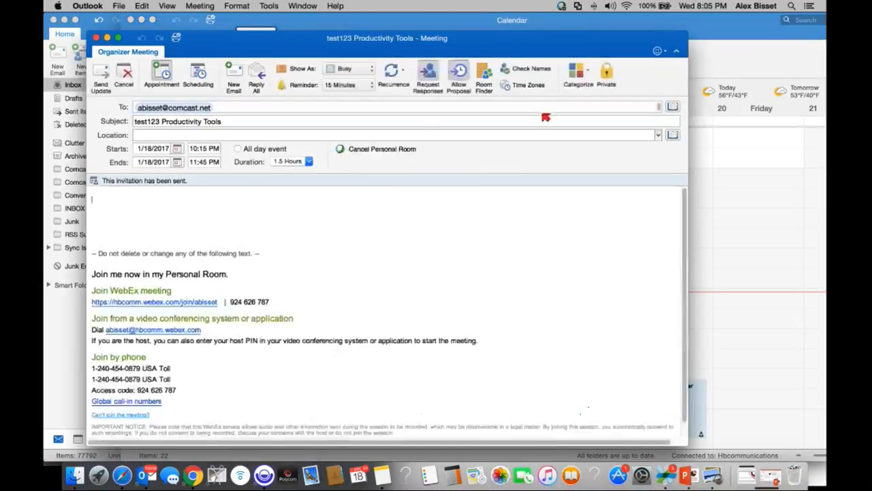
{"action": "key", "text": "super+a"}
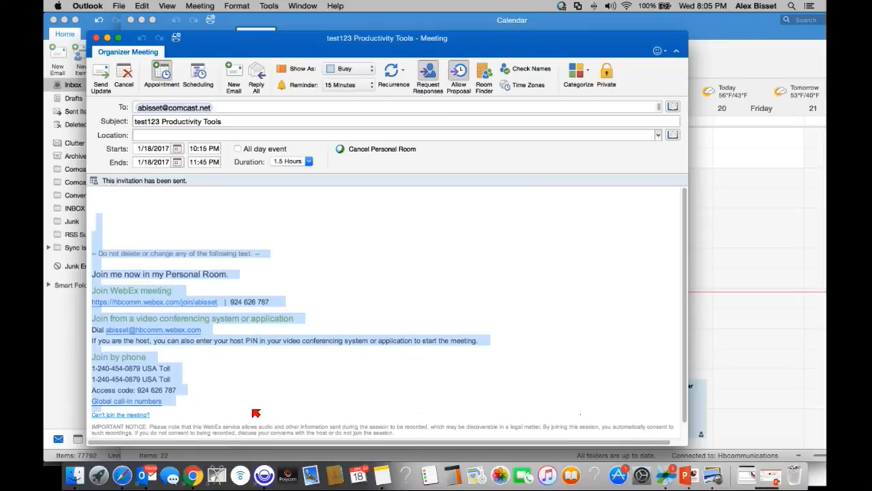
{"action": "key", "text": "BackSpace"}
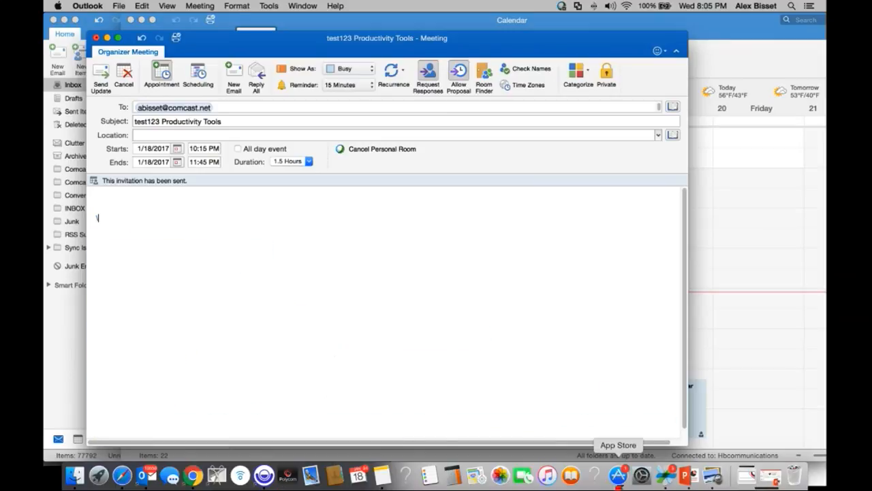
{"action": "left_click", "coordinate": [387, 148]}
{"action": "left_click", "coordinate": [389, 154]}
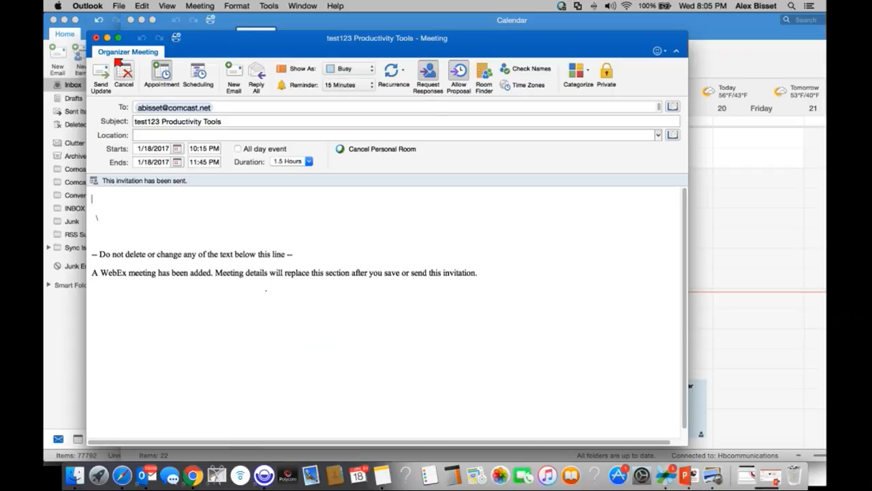
{"action": "left_click", "coordinate": [108, 71]}
{"action": "left_click", "coordinate": [436, 111]}
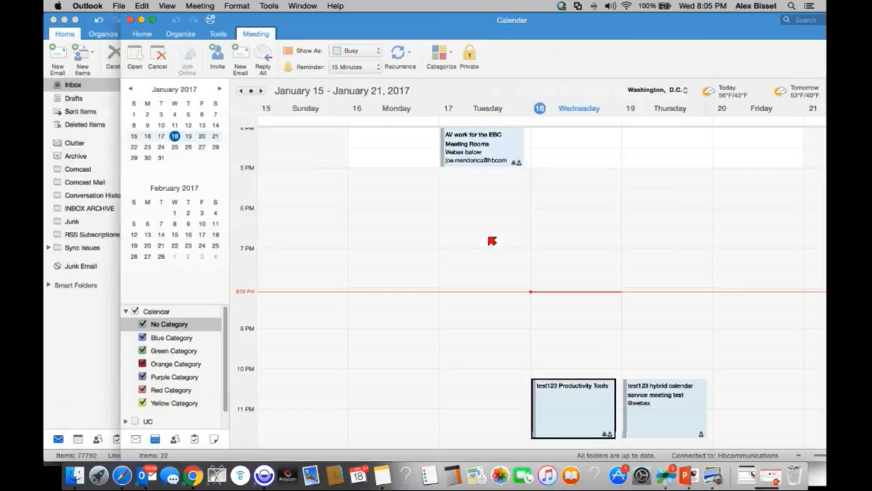
{"action": "left_click", "coordinate": [663, 413]}
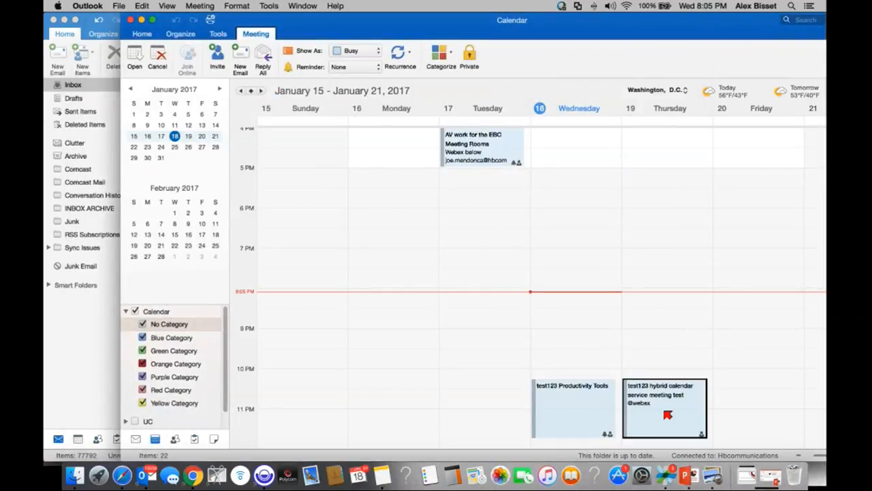
{"action": "double_click", "coordinate": [667, 413]}
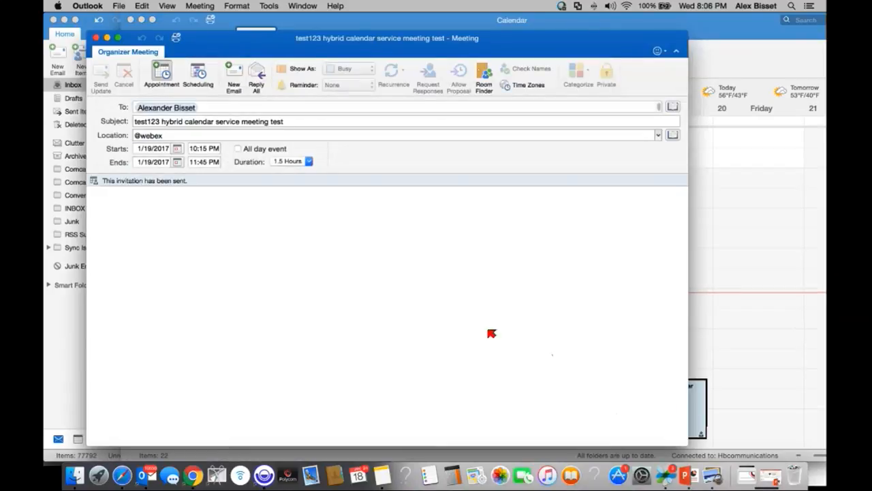
{"action": "scroll", "coordinate": [383, 313], "scroll_direction": "down", "scroll_amount": 10}
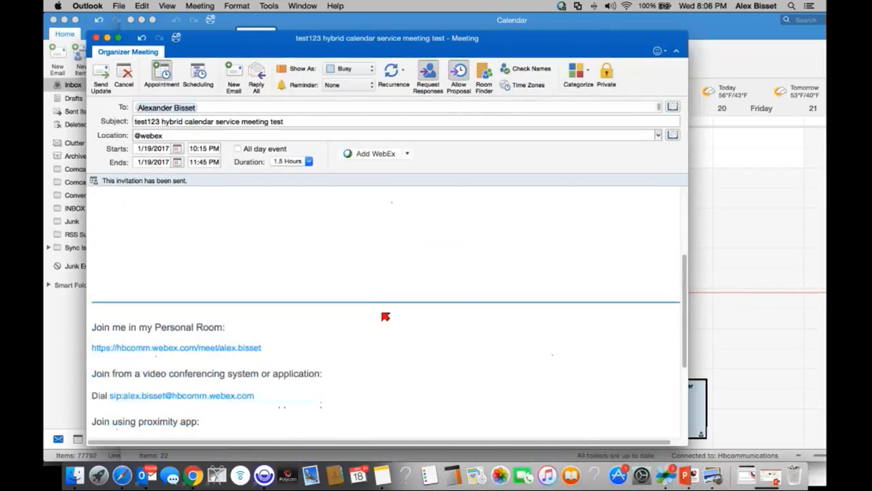
{"action": "left_click_drag", "start_coordinate": [92, 231], "coordinate": [314, 406]}
{"action": "scroll", "coordinate": [341, 388], "scroll_direction": "up", "scroll_amount": 3}
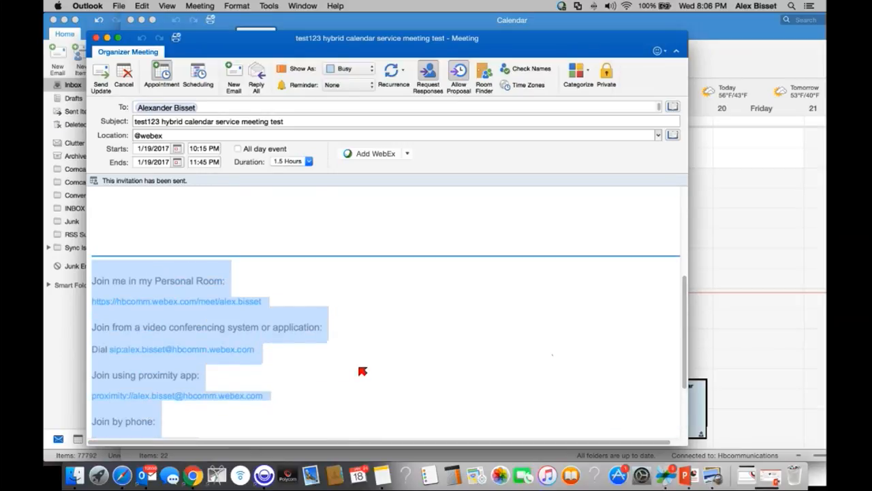
{"action": "left_click_drag", "start_coordinate": [181, 137], "coordinate": [121, 136]}
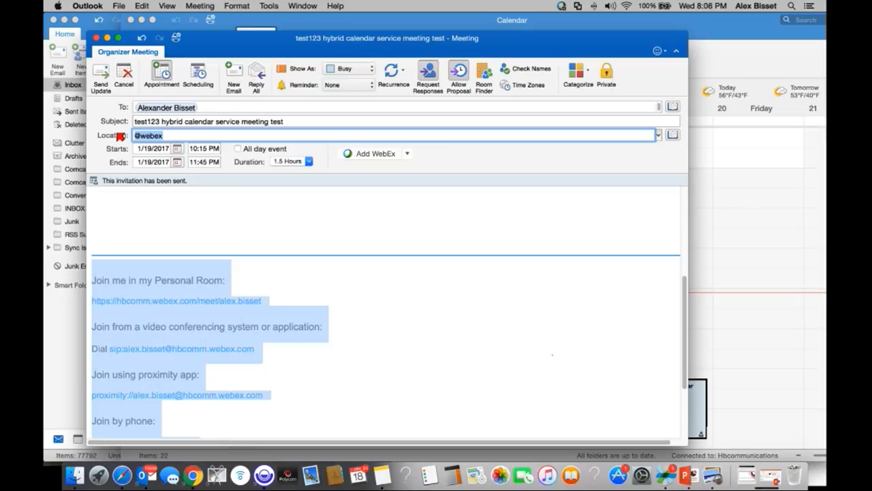
{"action": "scroll", "coordinate": [354, 348], "scroll_direction": "down", "scroll_amount": 3}
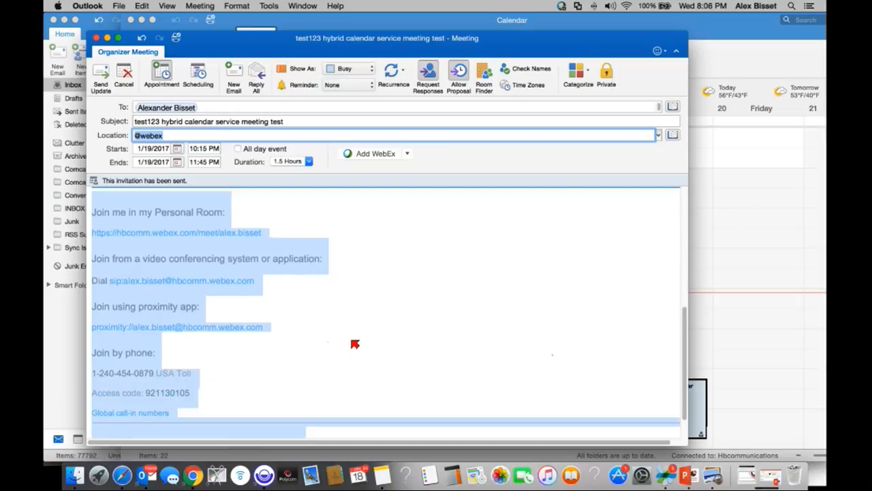
{"action": "left_click", "coordinate": [98, 38]}
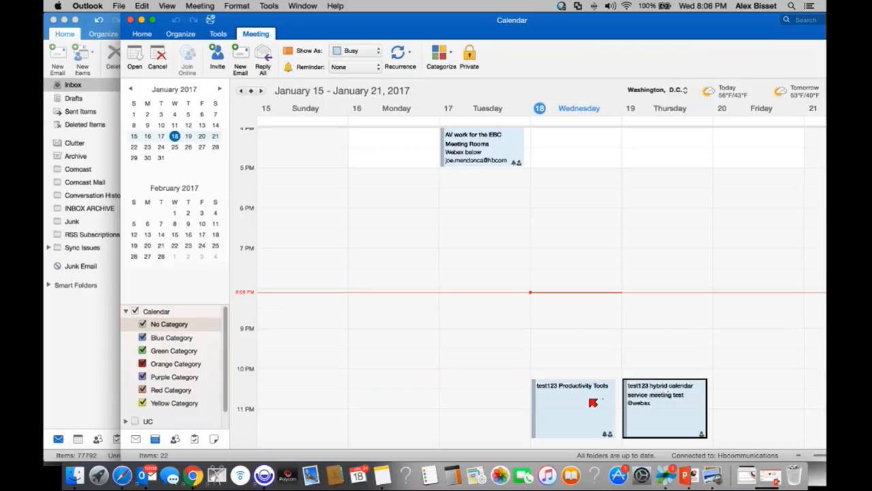
{"action": "double_click", "coordinate": [594, 402]}
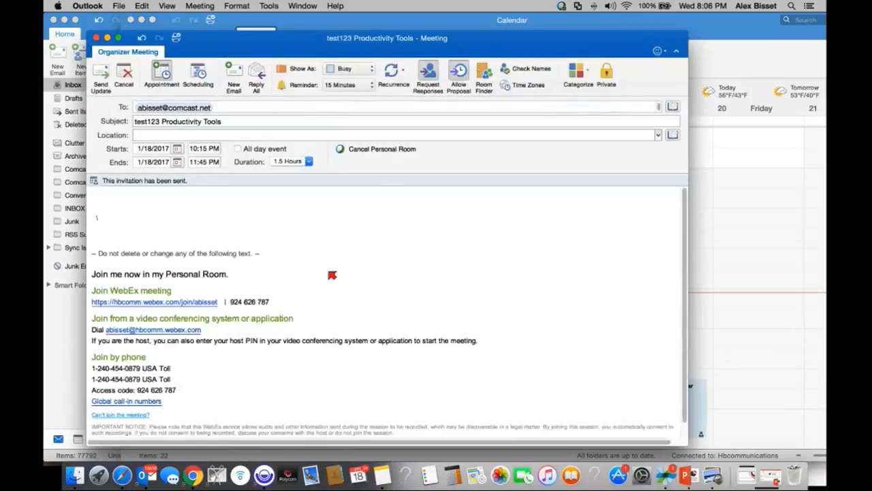
{"action": "key", "text": "super+a"}
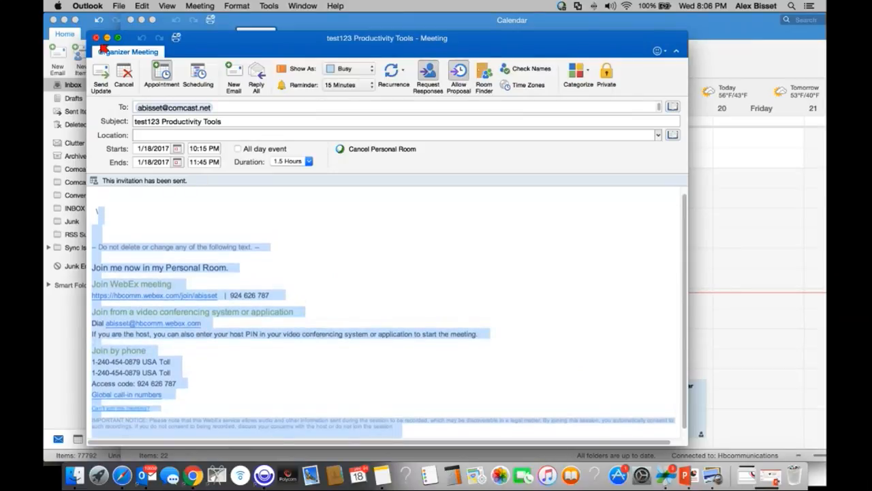
{"action": "left_click", "coordinate": [99, 38]}
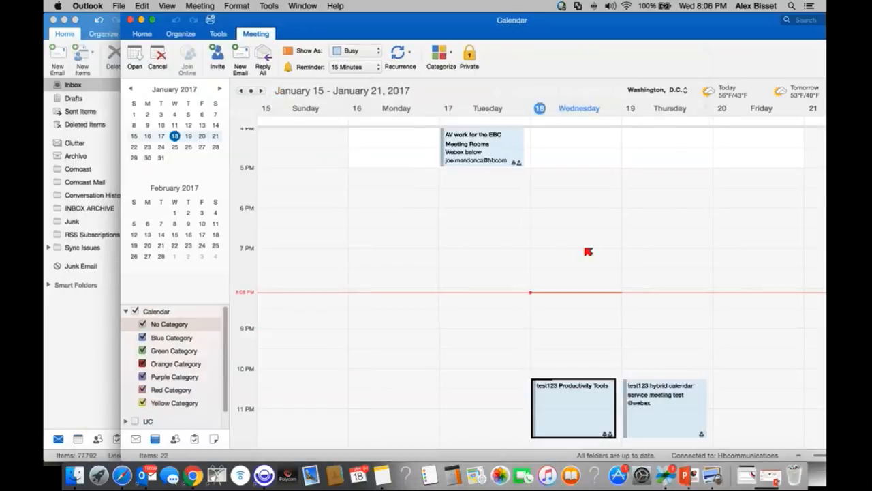
Step: In the hybrid meeting, enlarge then slightly reduce the SIP dial address, then switch to Chrome
{"action": "left_click", "coordinate": [673, 402]}
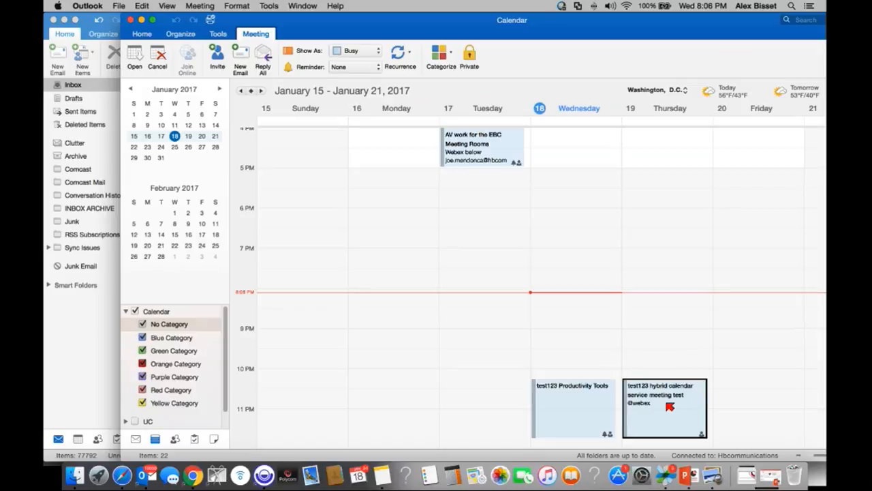
{"action": "double_click", "coordinate": [665, 403]}
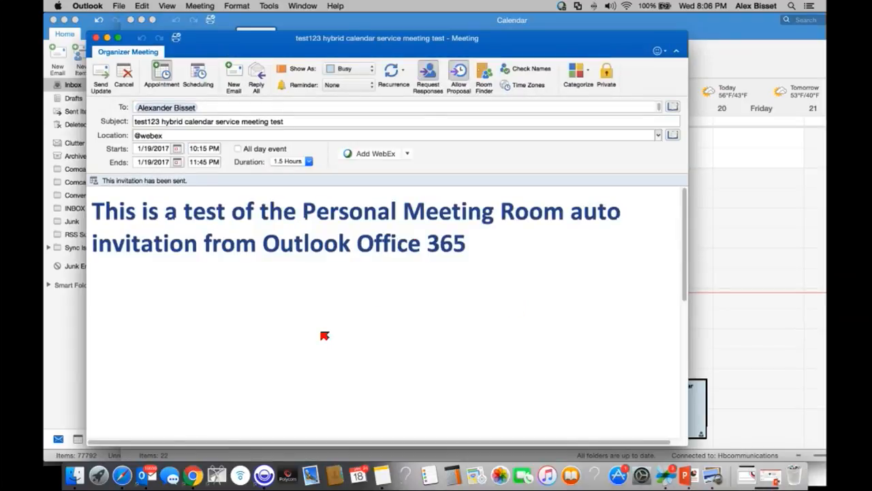
{"action": "scroll", "coordinate": [325, 336], "scroll_direction": "down", "scroll_amount": 10}
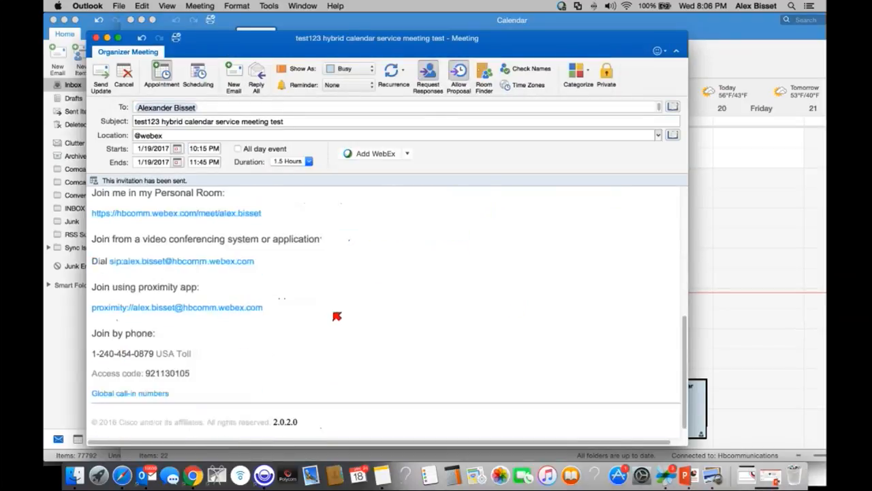
{"action": "left_click_drag", "start_coordinate": [265, 261], "coordinate": [150, 258]}
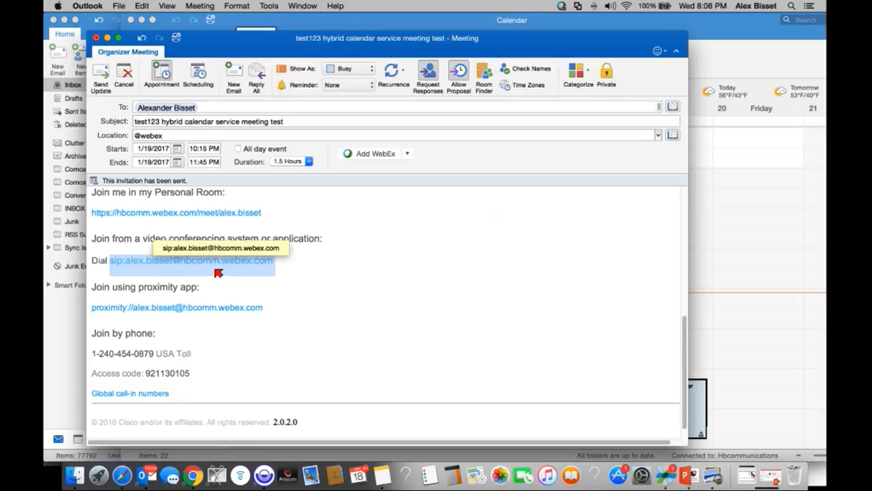
{"action": "key", "text": "super+shift+period"}
{"action": "key", "text": "super+shift+period"}
{"action": "key", "text": "super+shift+period"}
{"action": "key", "text": "super+shift+period"}
{"action": "key", "text": "super+shift+period"}
{"action": "key", "text": "super+shift+period"}
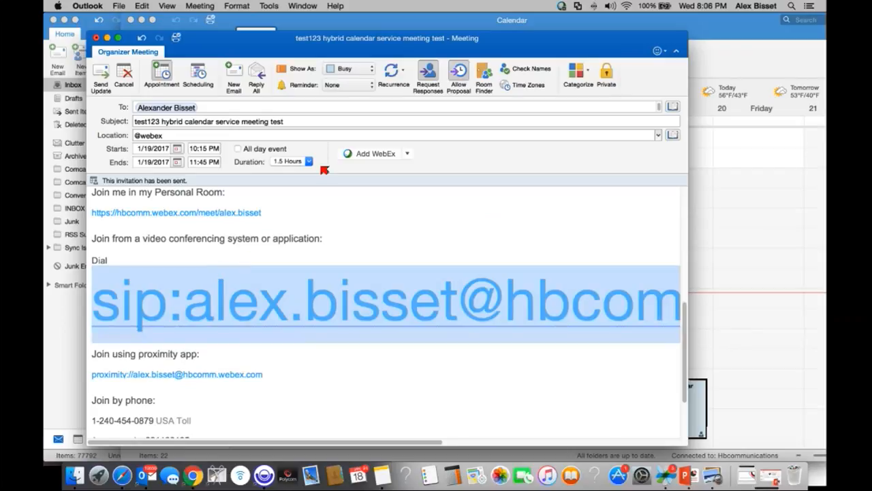
{"action": "key", "text": "super+shift+comma"}
{"action": "key", "text": "super+shift+comma"}
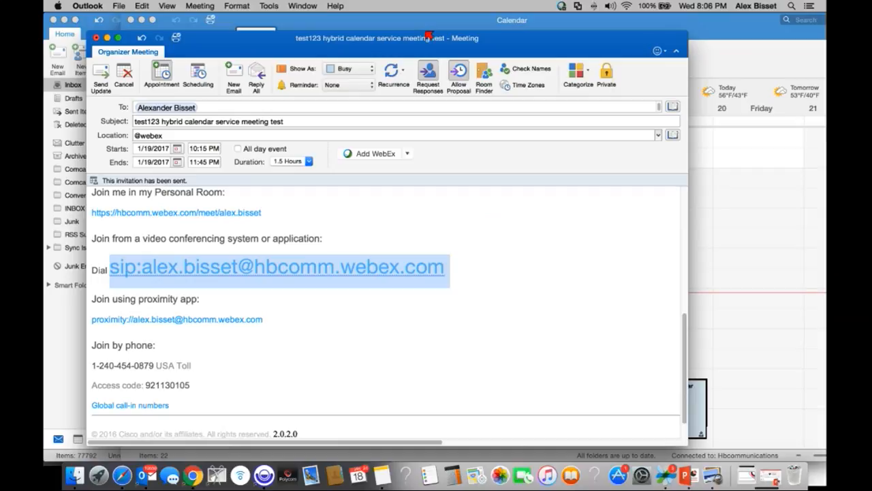
{"action": "key", "text": "super+Tab"}
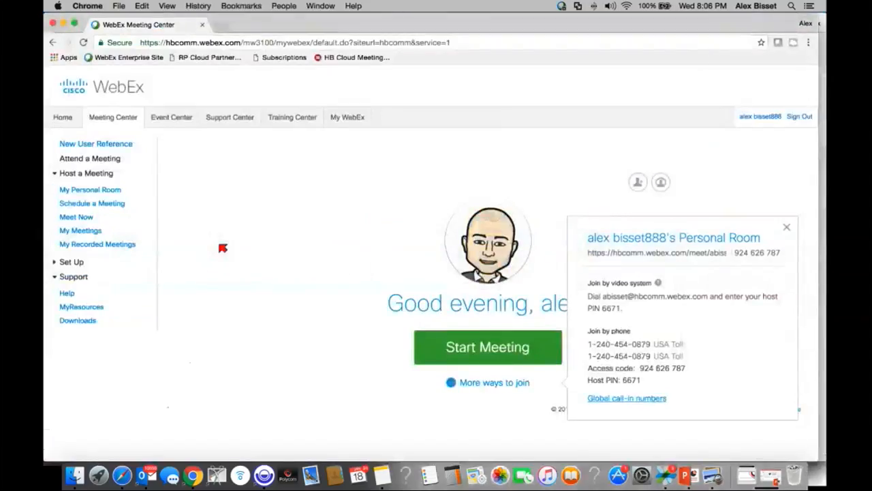
{"action": "key", "text": "super+Tab"}
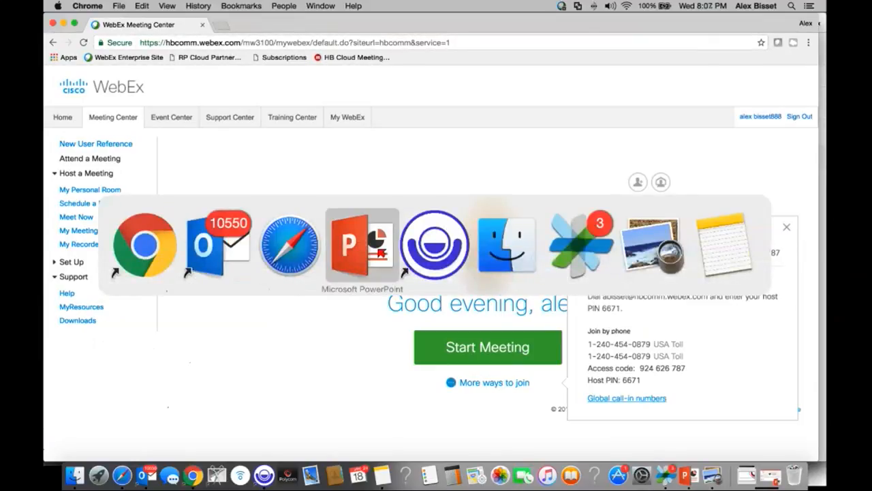